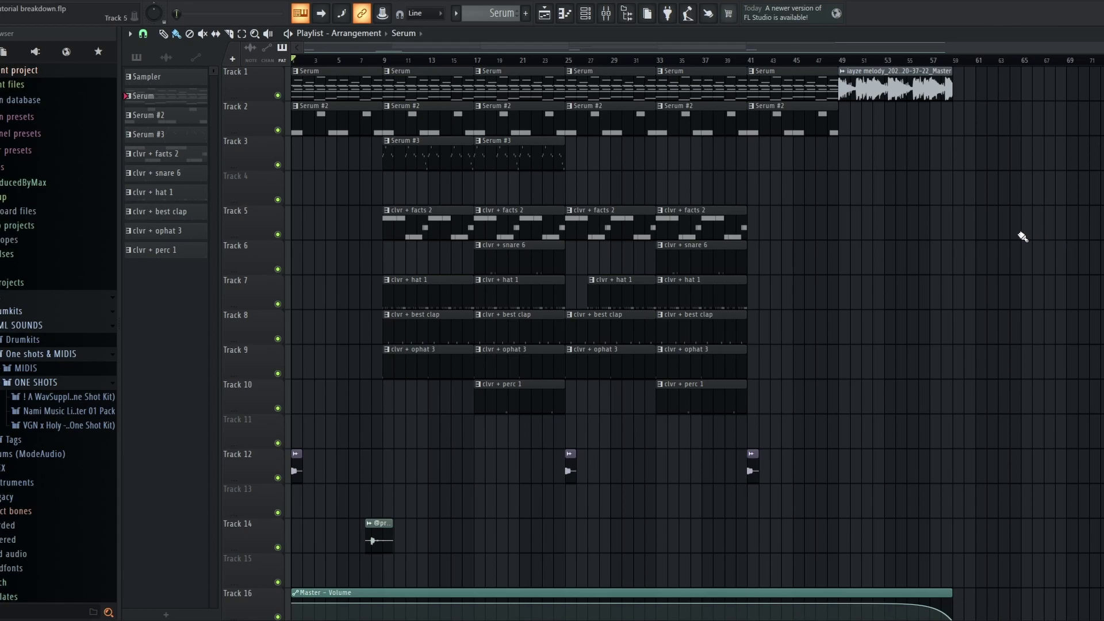
Open the Serum chord and melody pattern in the piano roll and play it back.
key("F6")
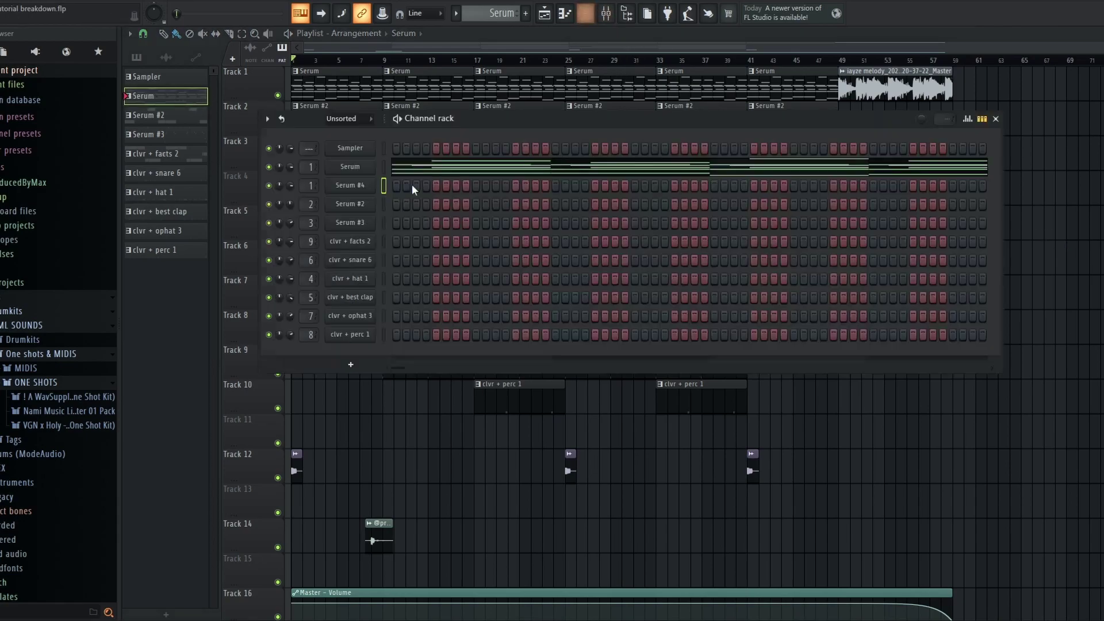
key("F7")
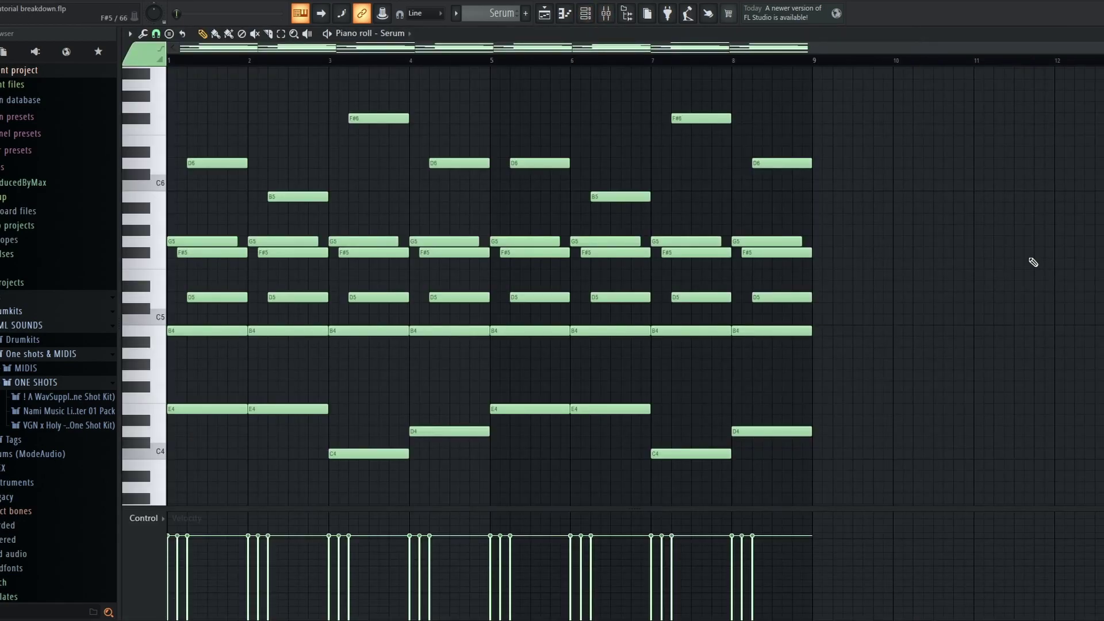
key("space")
Try a one-bar G#4 note between the E4 and B4 notes in bar 1.
scroll(183, 364, "up", 5)
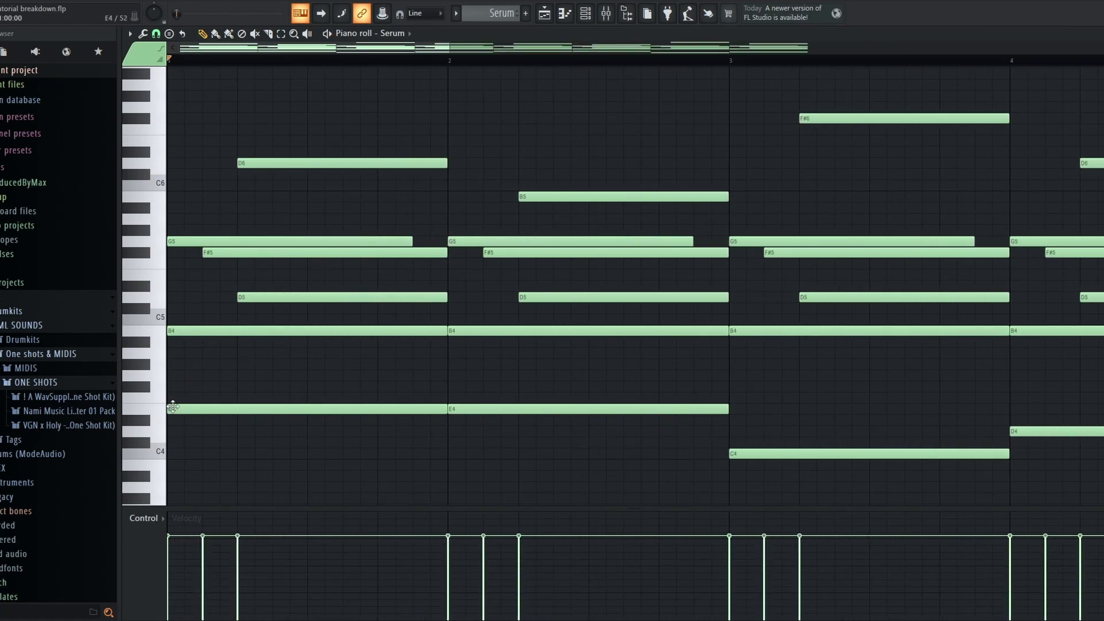
scroll(173, 406, "up", 2)
left_click(173, 364)
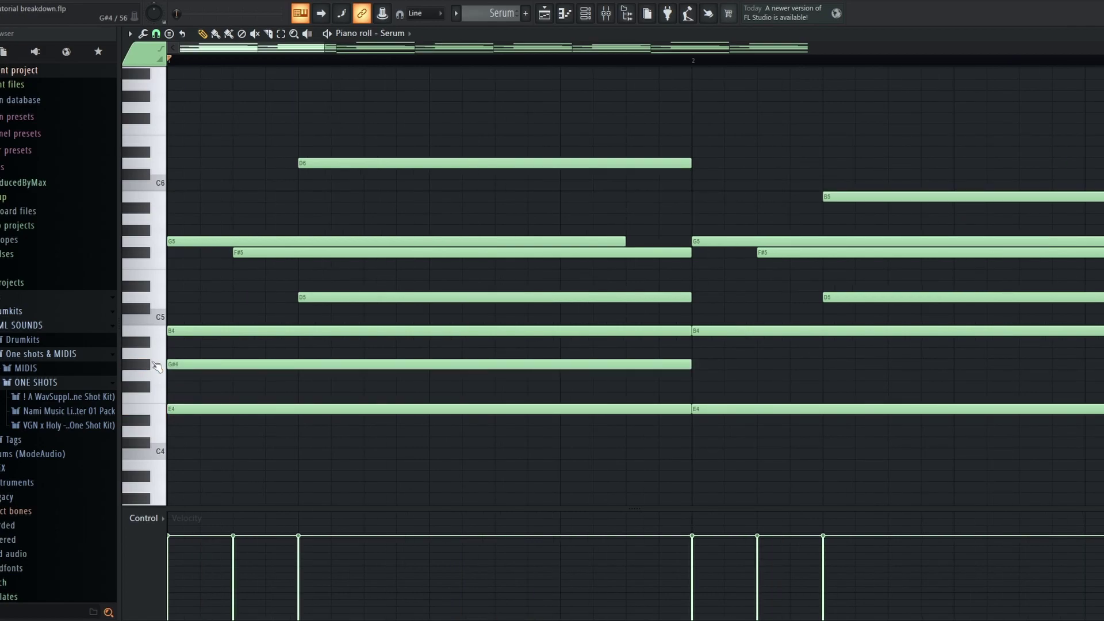
right_click(194, 365)
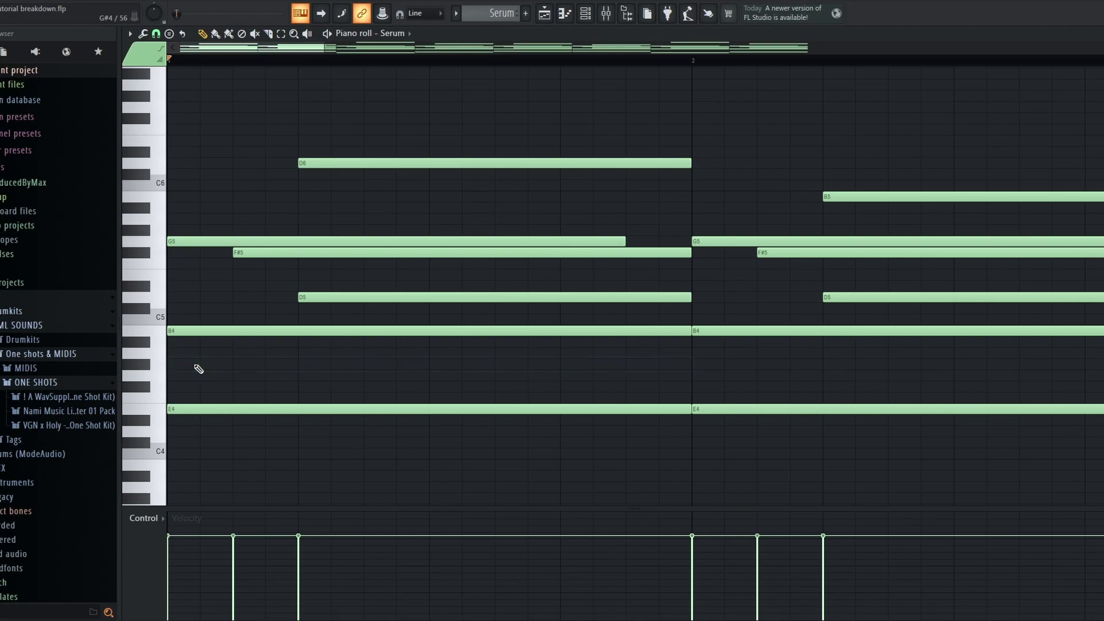
Mute the bass, B4 and top melody notes, and play only the G5, F#5 and D5 notes.
left_click(187, 412)
left_click(199, 330)
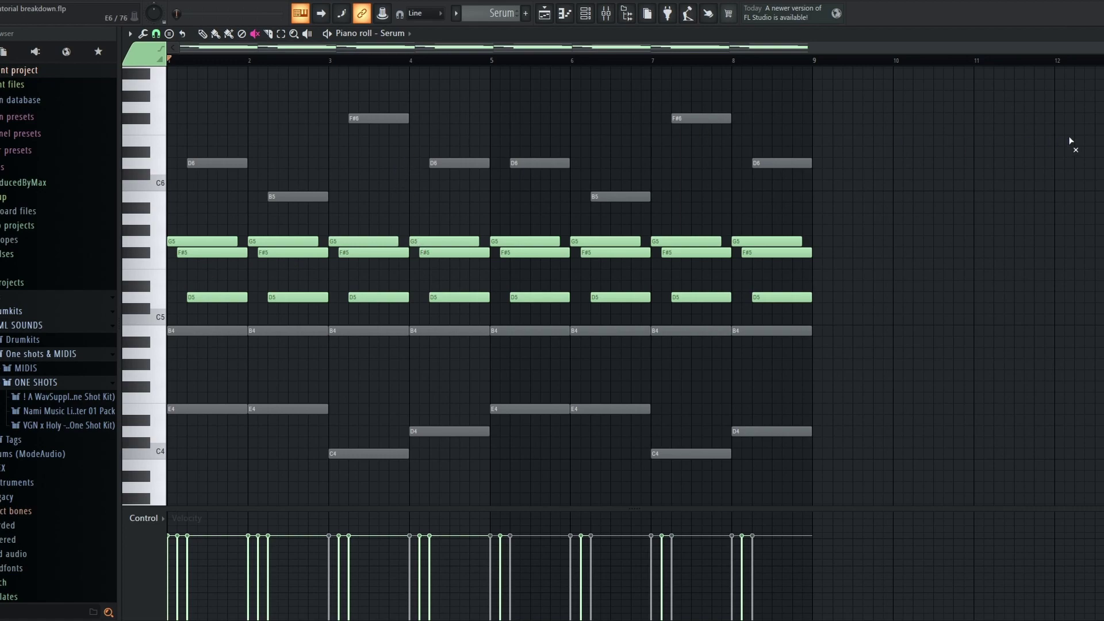
key("space")
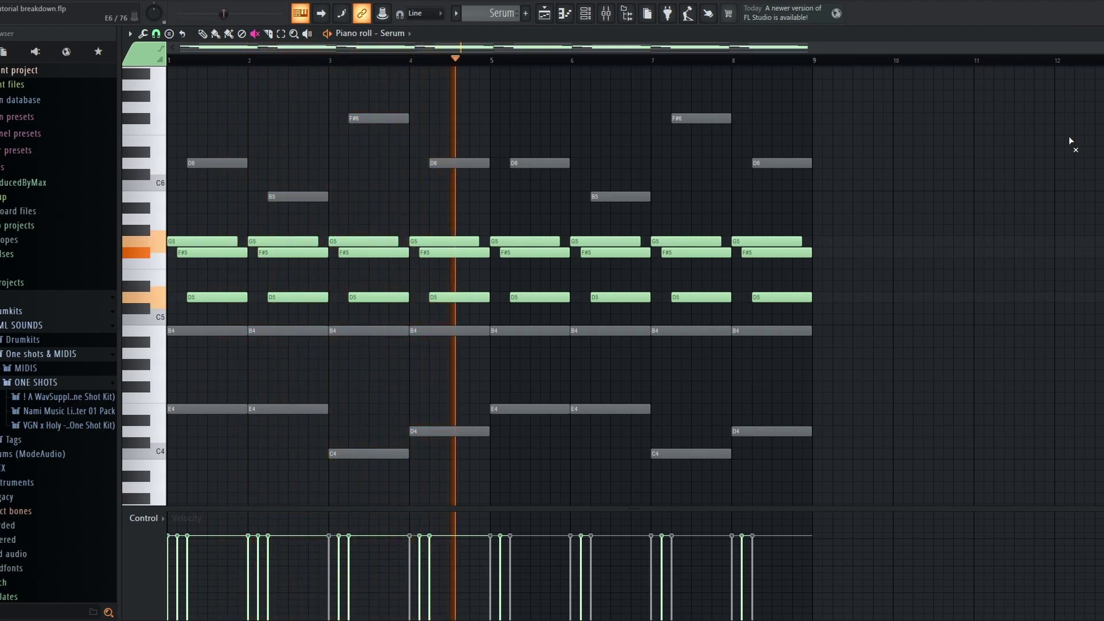
key("space")
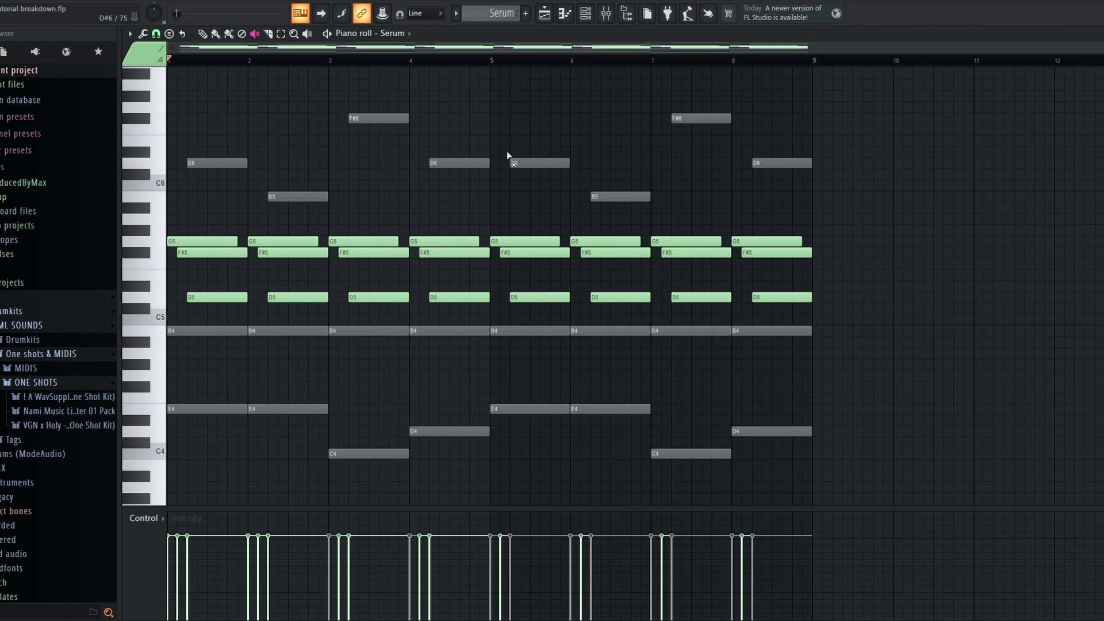
Unmute the top melody notes on B5, D6 and F#6, and play the pattern back.
left_click_drag(321, 197, 231, 163)
mouse_move(401, 118)
left_mouse_down()
mouse_move(483, 164)
mouse_move(565, 177)
mouse_move(792, 149)
mouse_move(782, 163)
left_mouse_up()
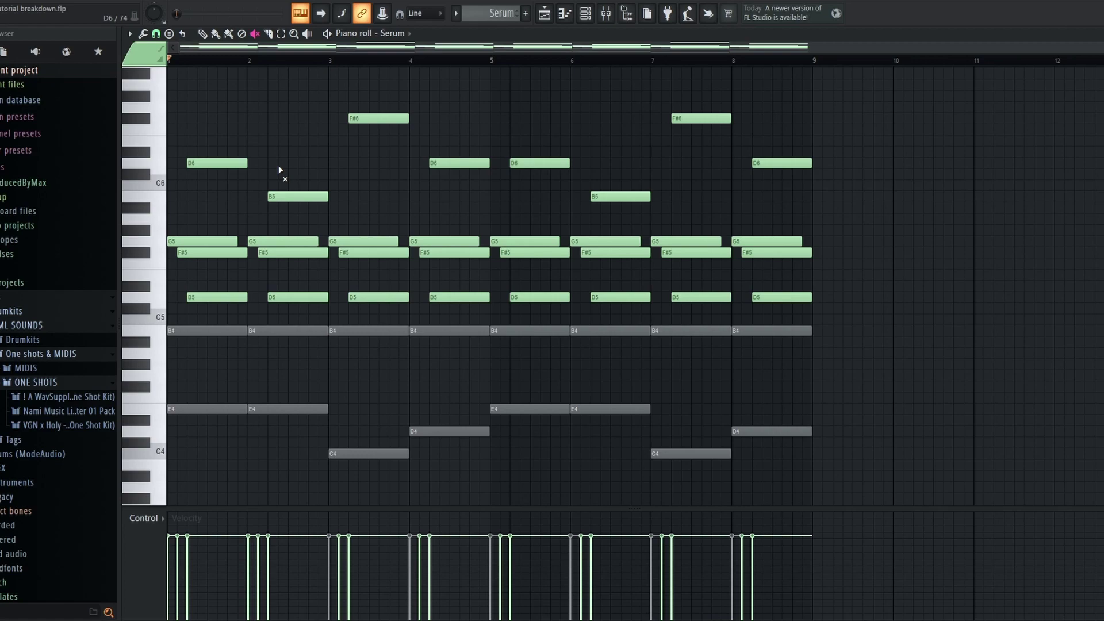
key("space")
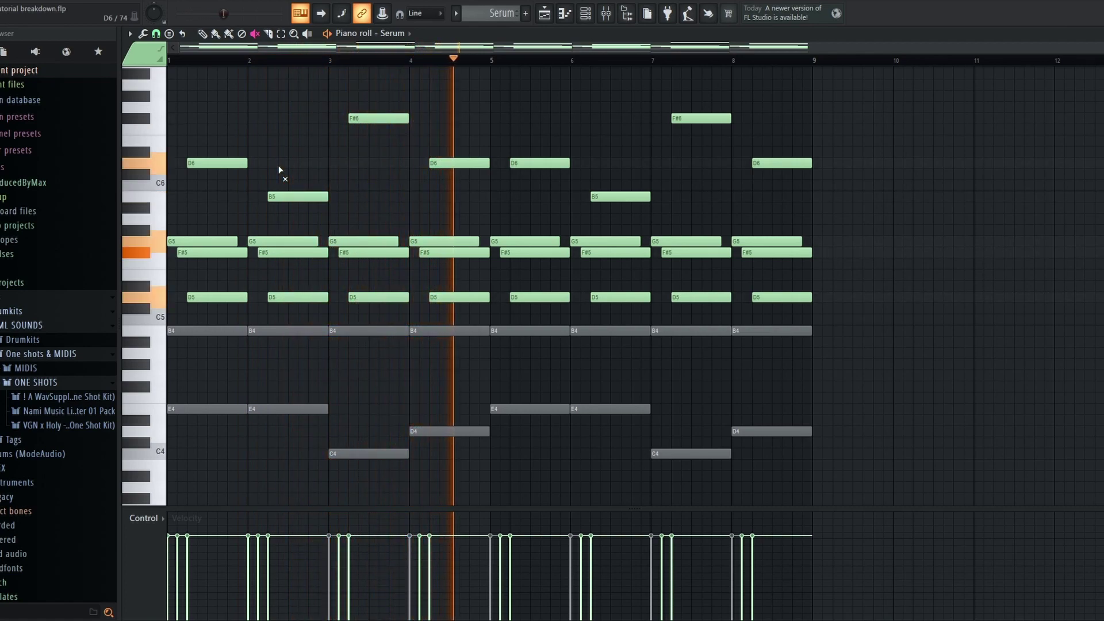
key("space")
Unmute the B4 notes and the bass notes on E4, C4 and D4, and play the full pattern.
mouse_move(288, 409)
left_mouse_down()
mouse_move(796, 356)
mouse_move(748, 397)
mouse_move(636, 447)
mouse_move(640, 419)
mouse_move(345, 466)
mouse_move(404, 437)
left_mouse_up()
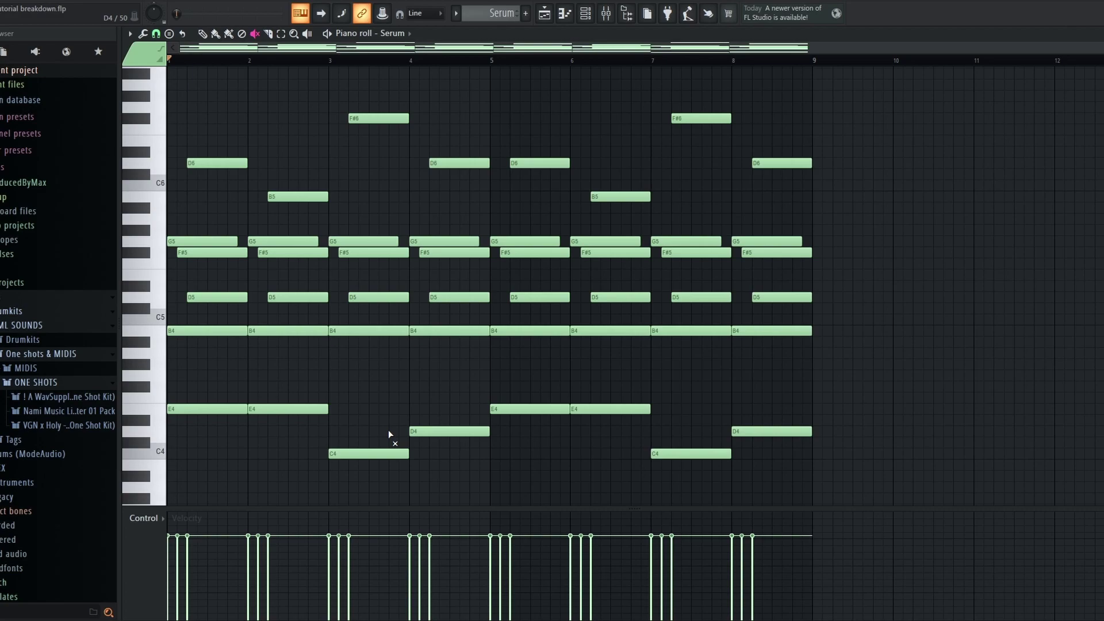
key("space")
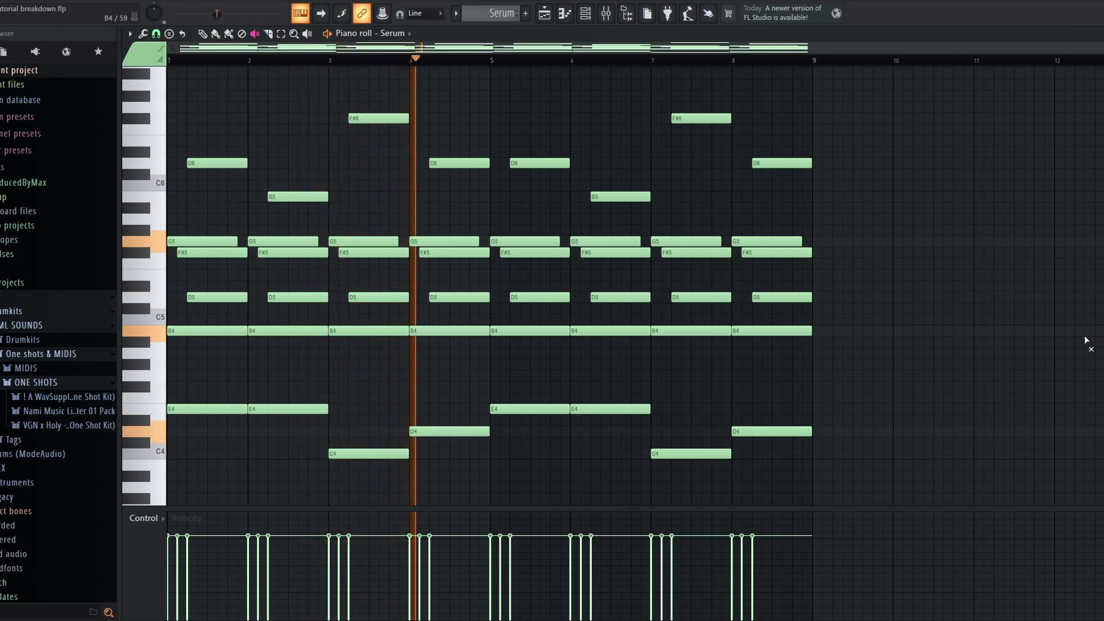
key("space")
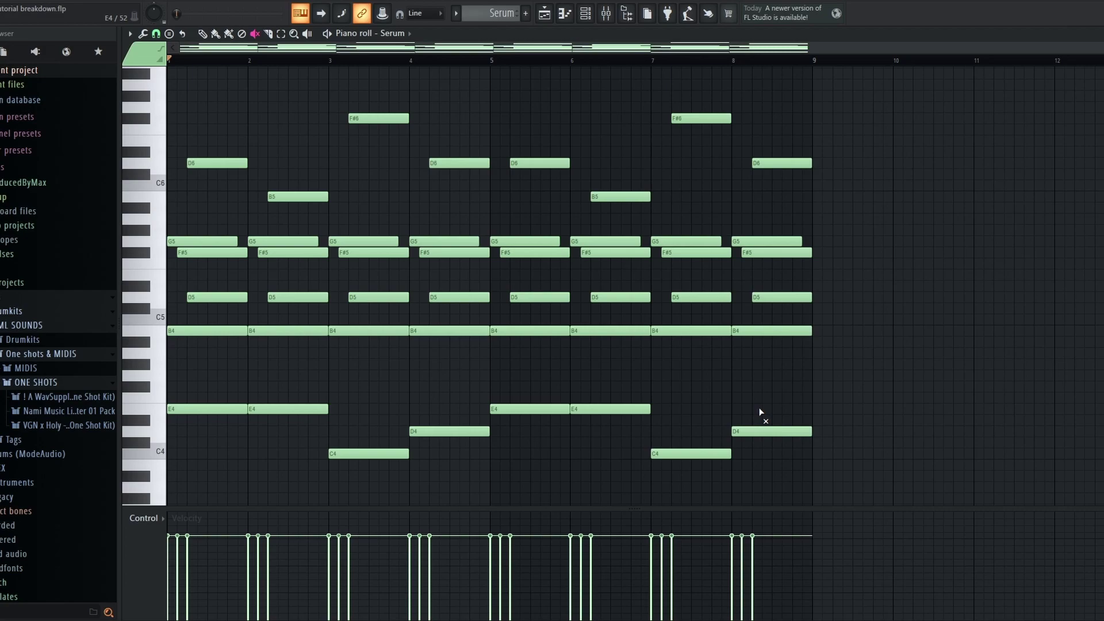
Open the Serum #4 channel in the piano roll with the snap set to 1/4 beat.
key("F7")
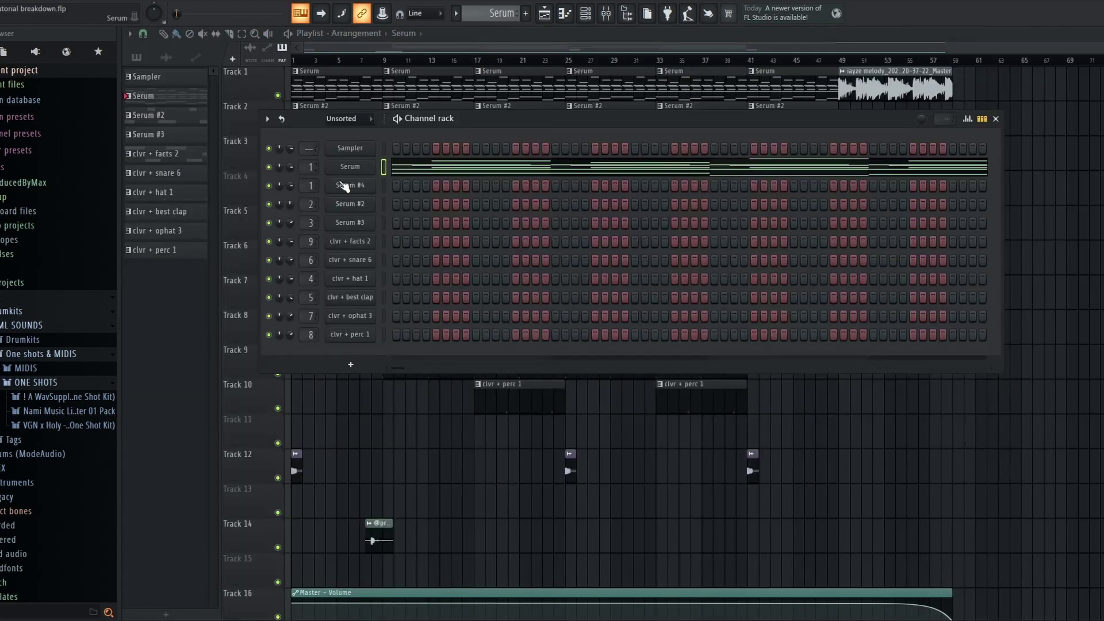
right_click(377, 181)
left_click(396, 184)
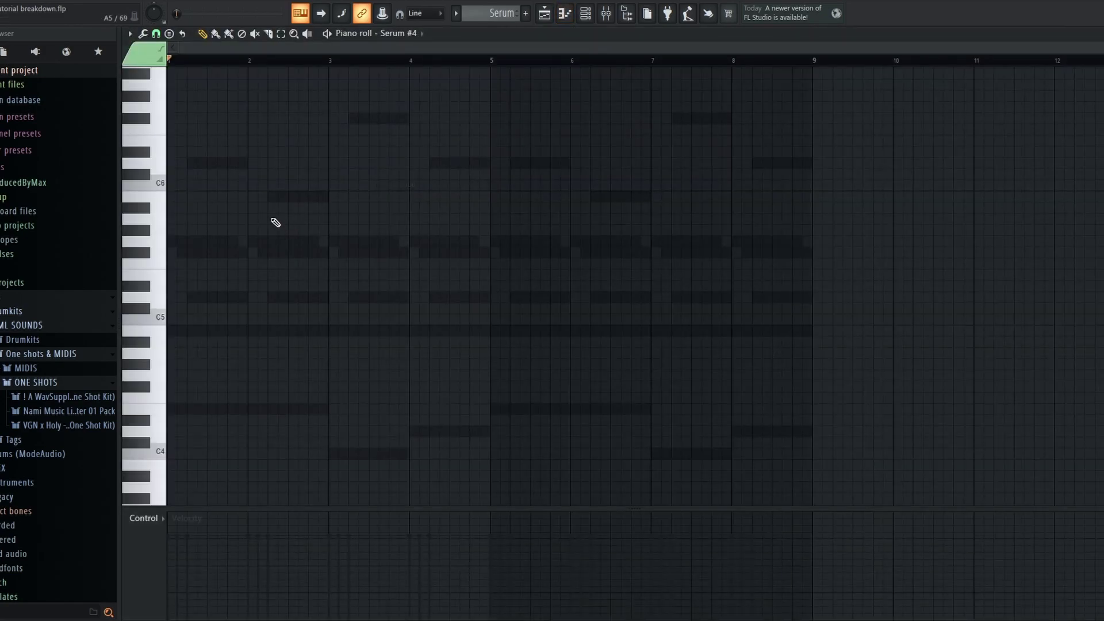
left_click(143, 33)
left_click(156, 35)
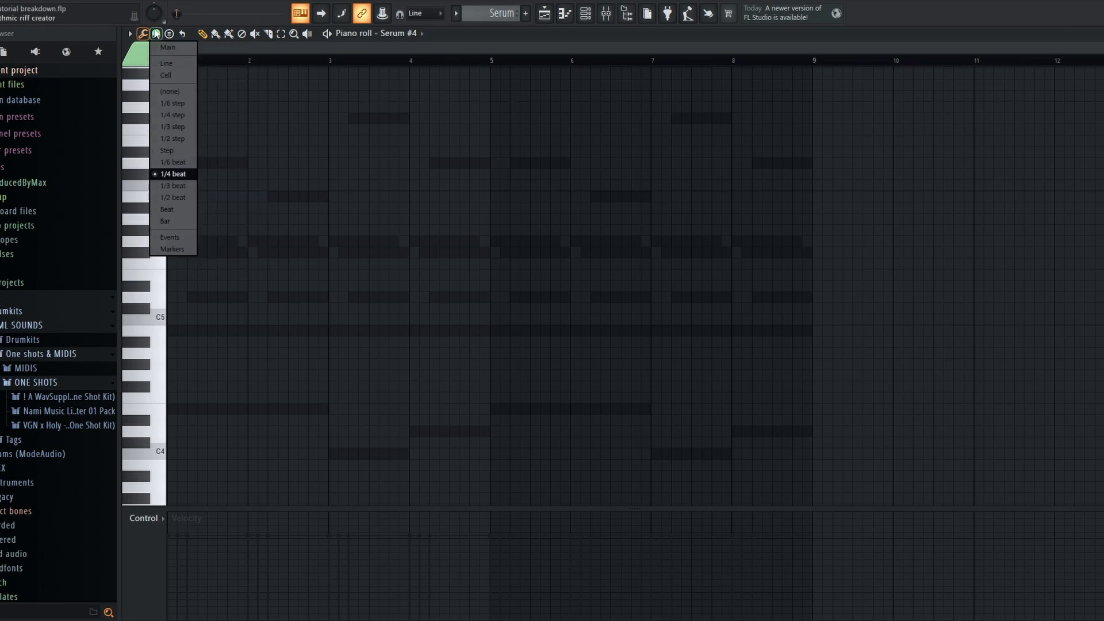
left_click(168, 174)
key("F7")
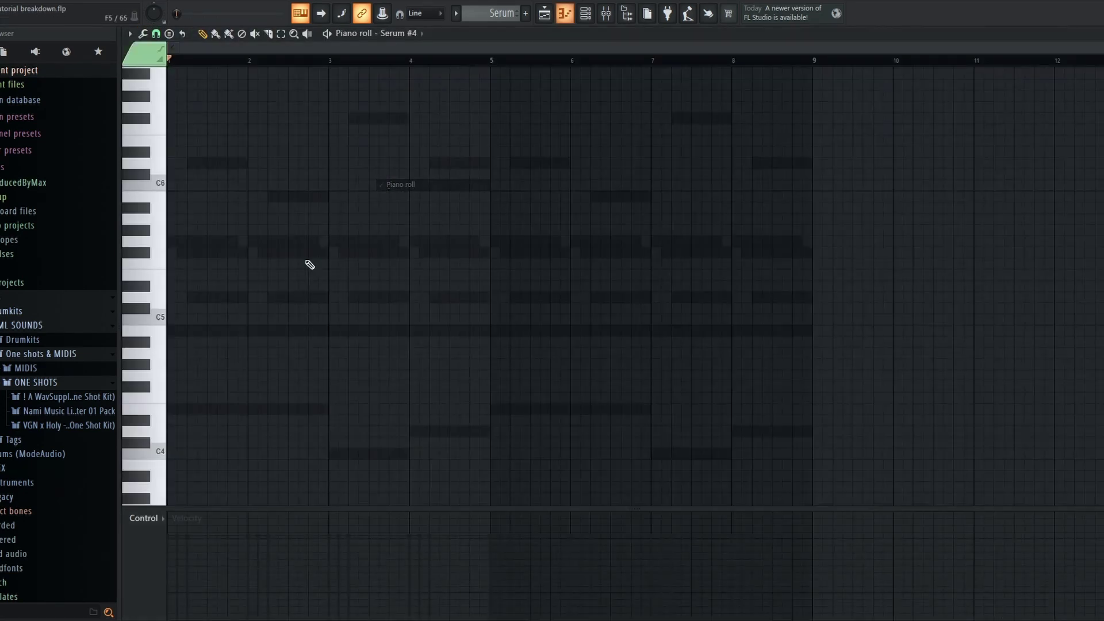
key("F7")
left_click(158, 35)
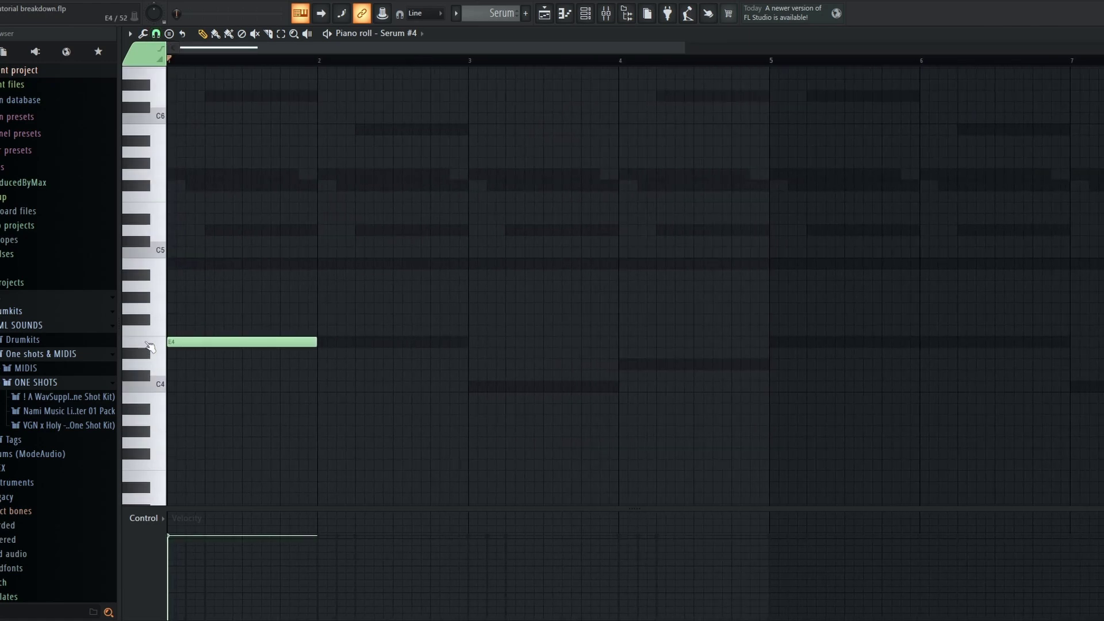
Replace the E4 note in bar 1 with a one-bar chord of G4, A#4 and D5, and play it back.
right_click(193, 340)
left_click(201, 309)
scroll(201, 310, "up", 2, "ctrl")
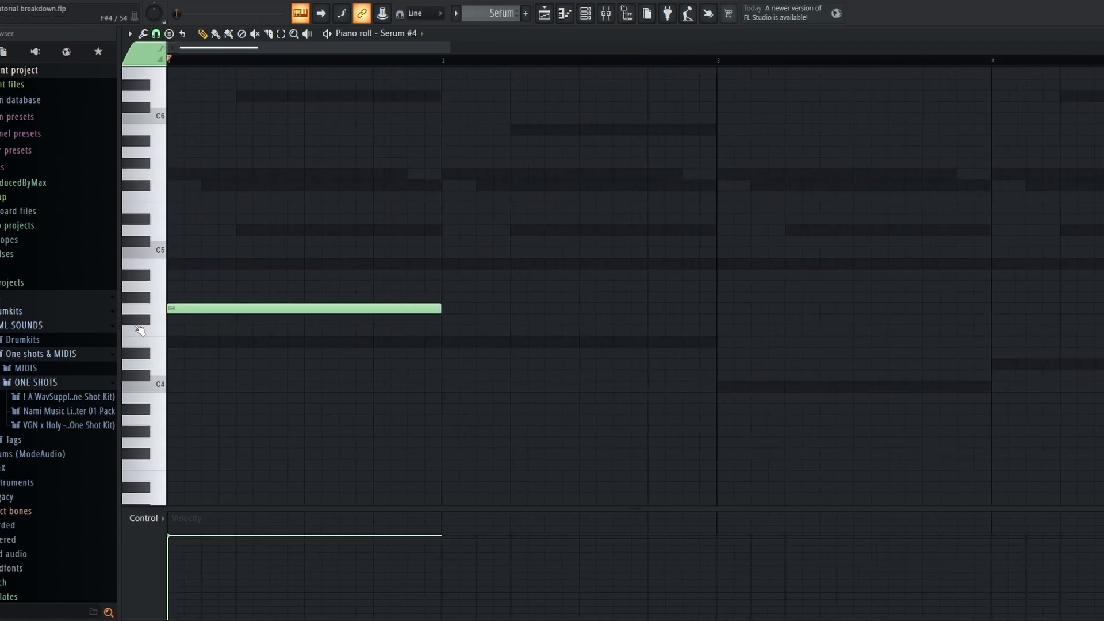
scroll(190, 322, "up", 2)
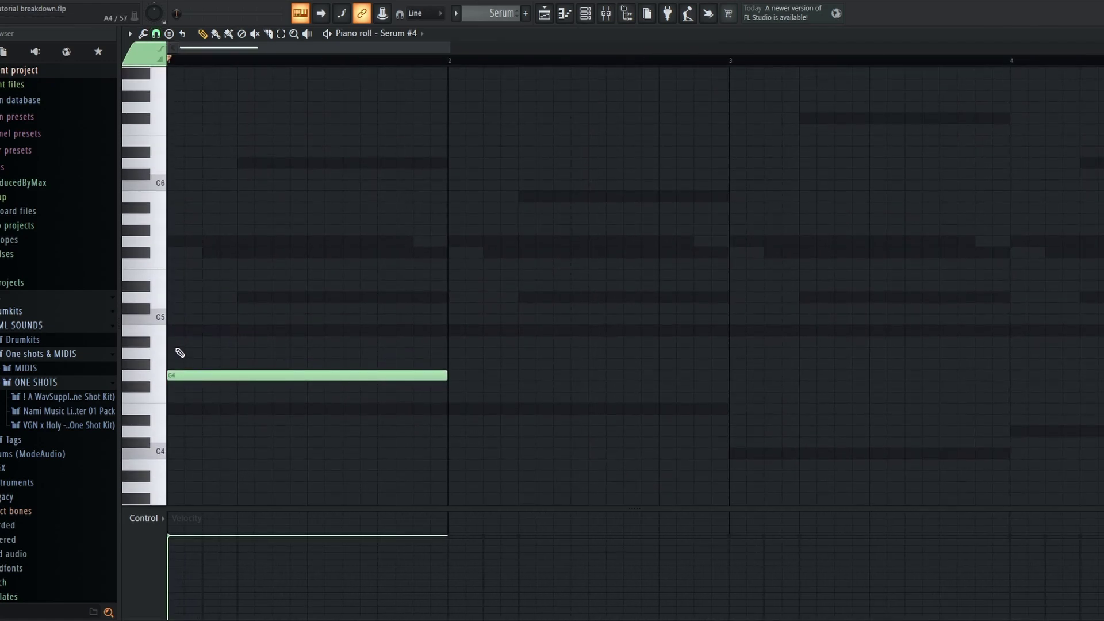
left_click(177, 341)
left_click_drag(177, 342, 162, 342)
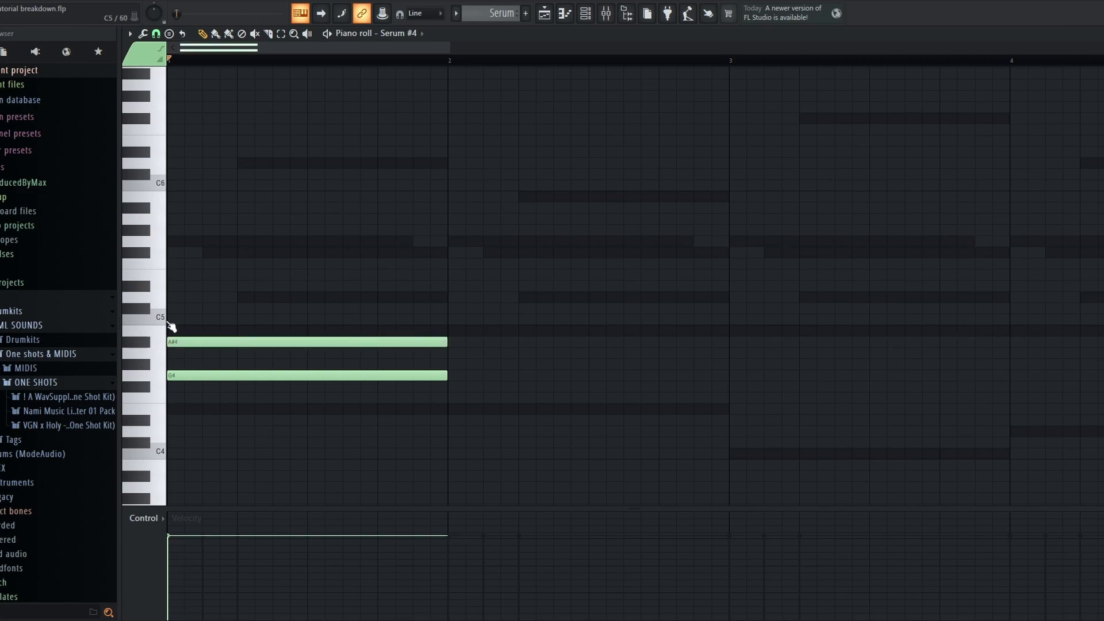
left_click(178, 298)
scroll(256, 289, "down", 2, "ctrl")
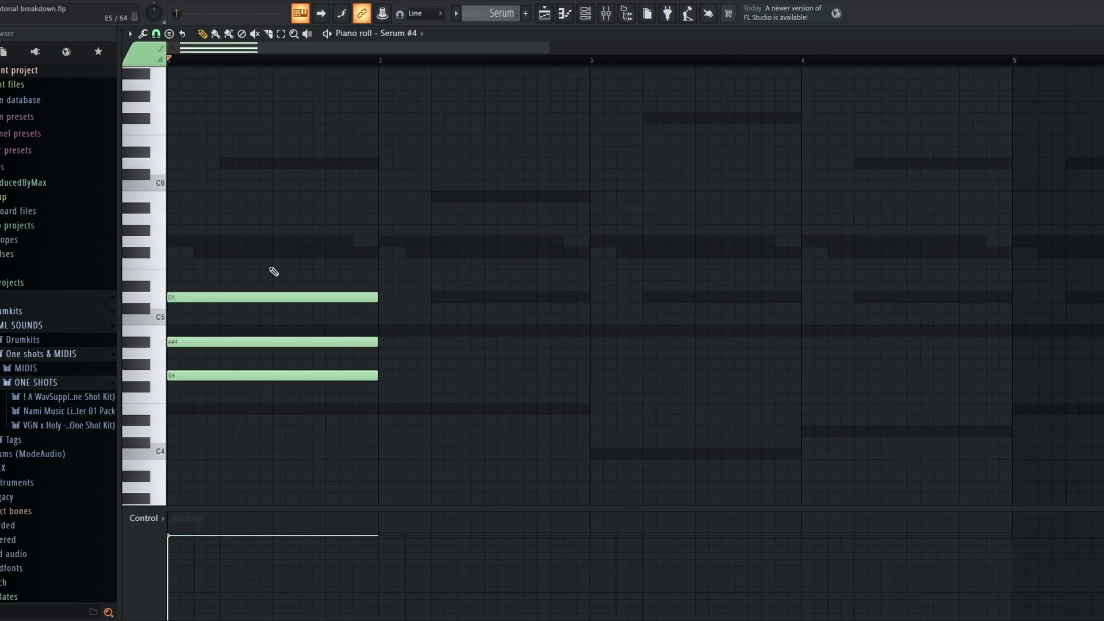
key("space")
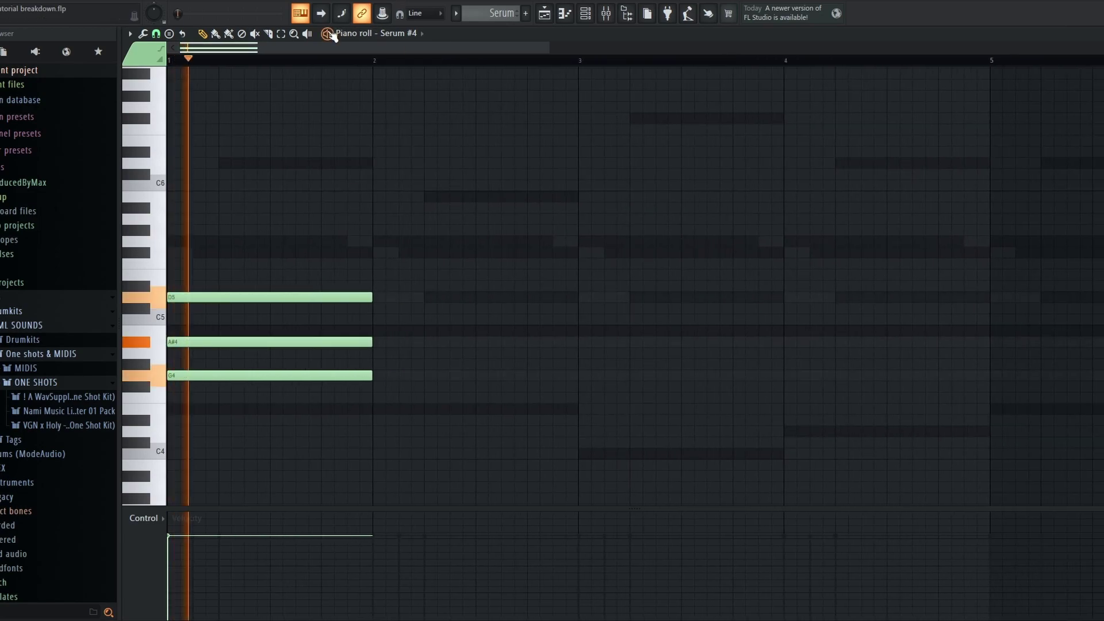
key("space")
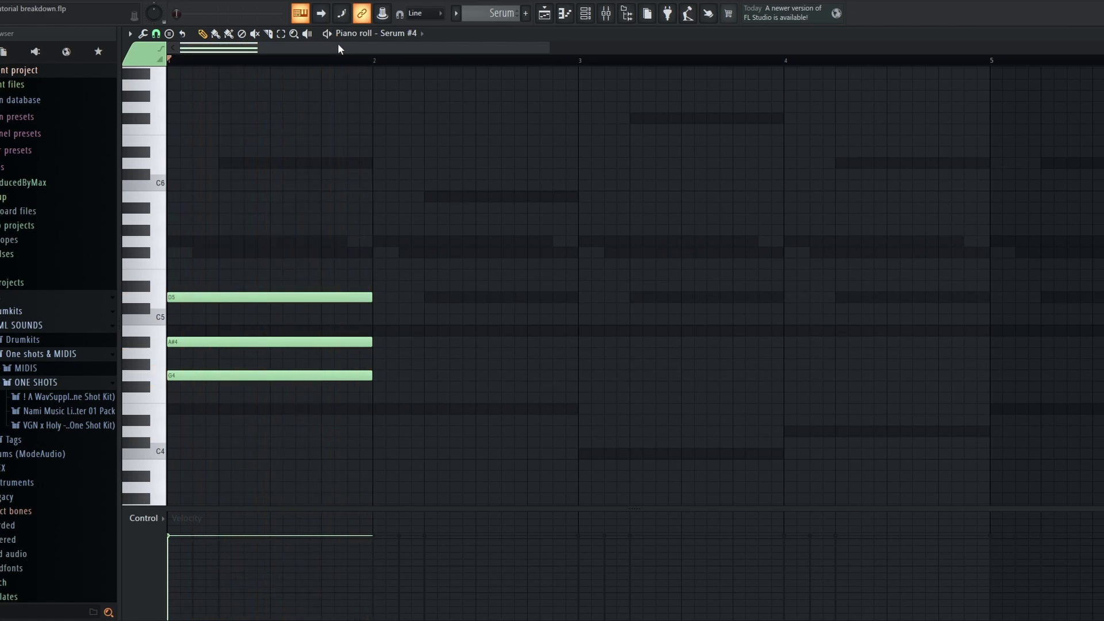
Delete the A#4 note from the bar 1 chord and play the remaining two notes.
left_click(271, 341)
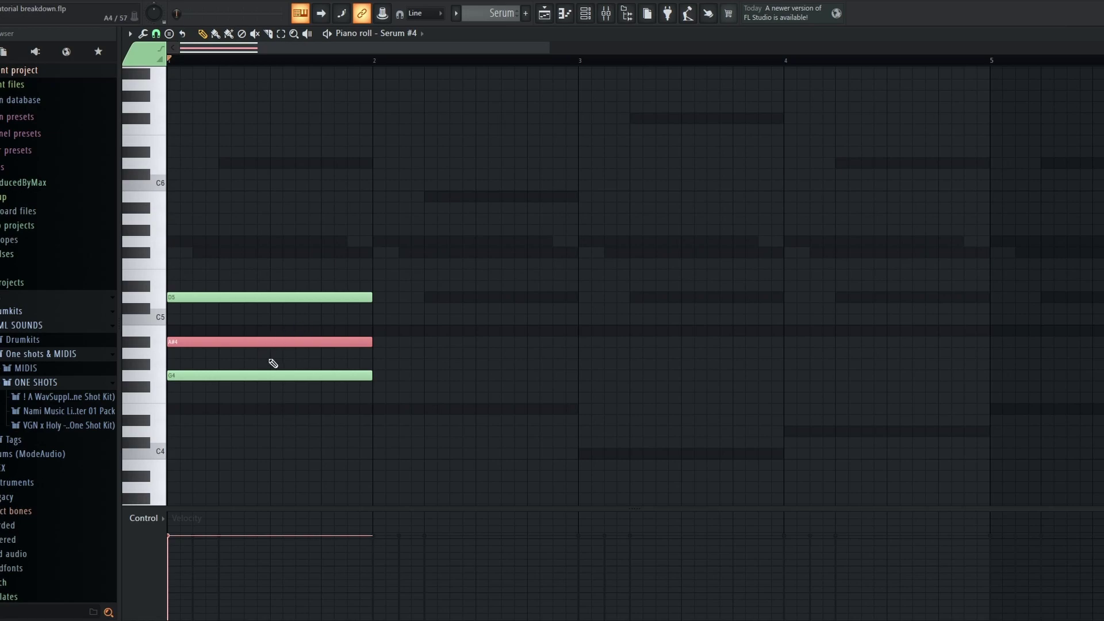
right_click(299, 341)
key("space")
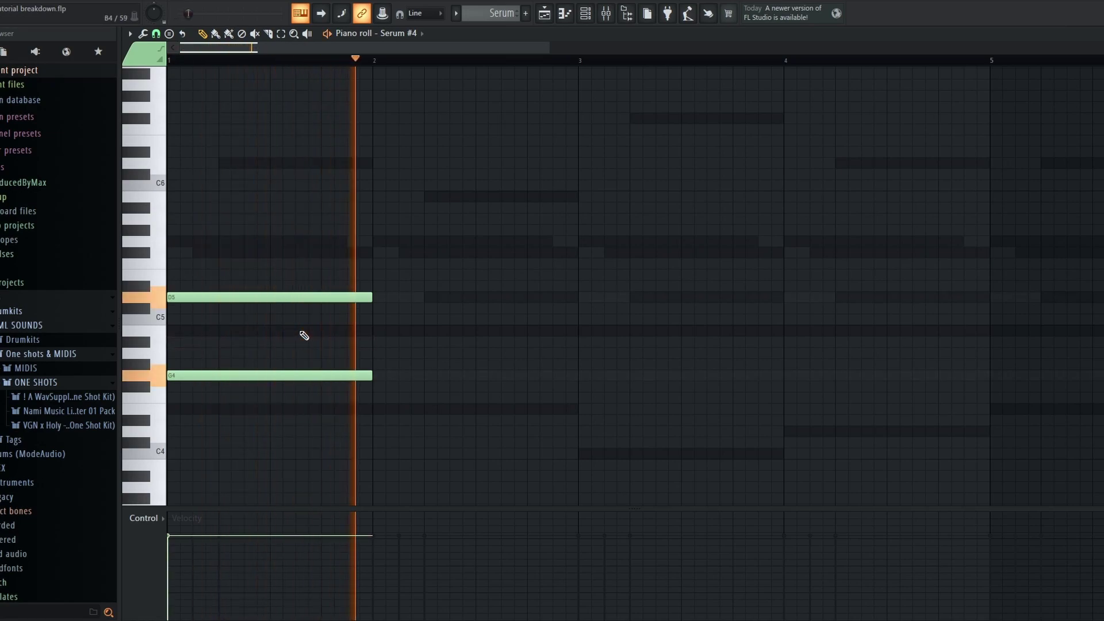
key("space")
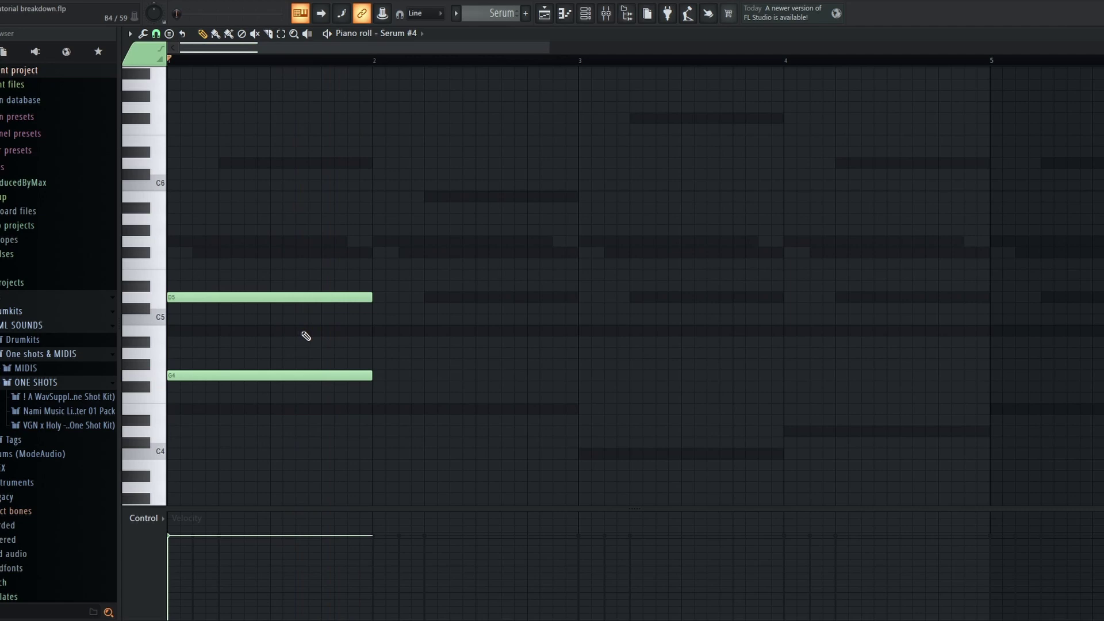
Try one-bar top notes on B5 and G5 above the G4 and D5 notes in bar 1.
scroll(285, 330, "up", 1)
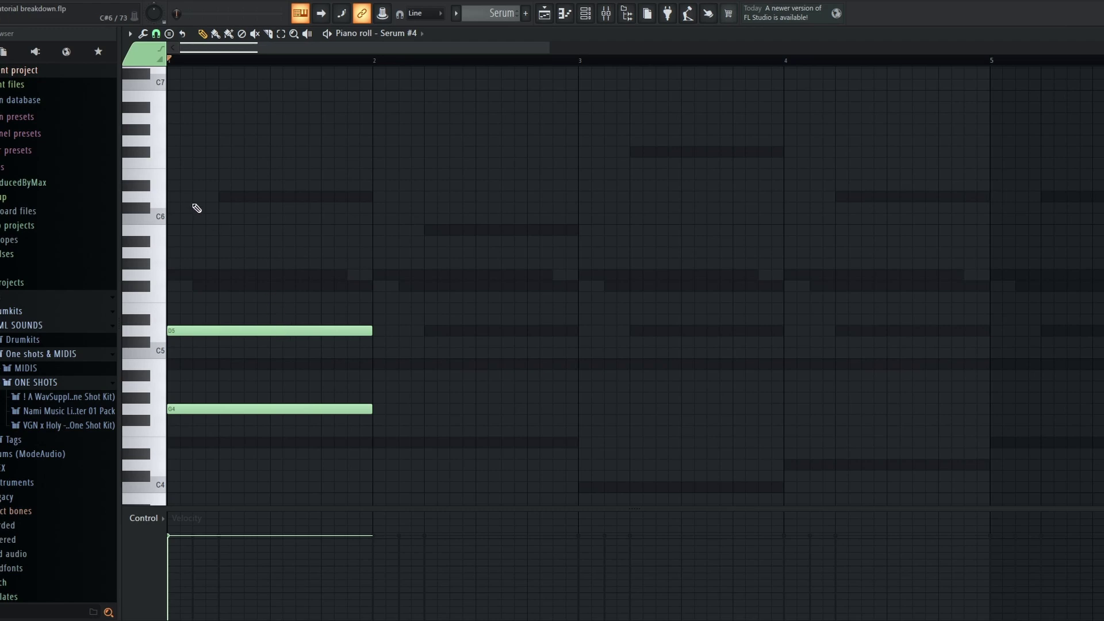
left_click(156, 33)
left_click(175, 172)
left_click(207, 230)
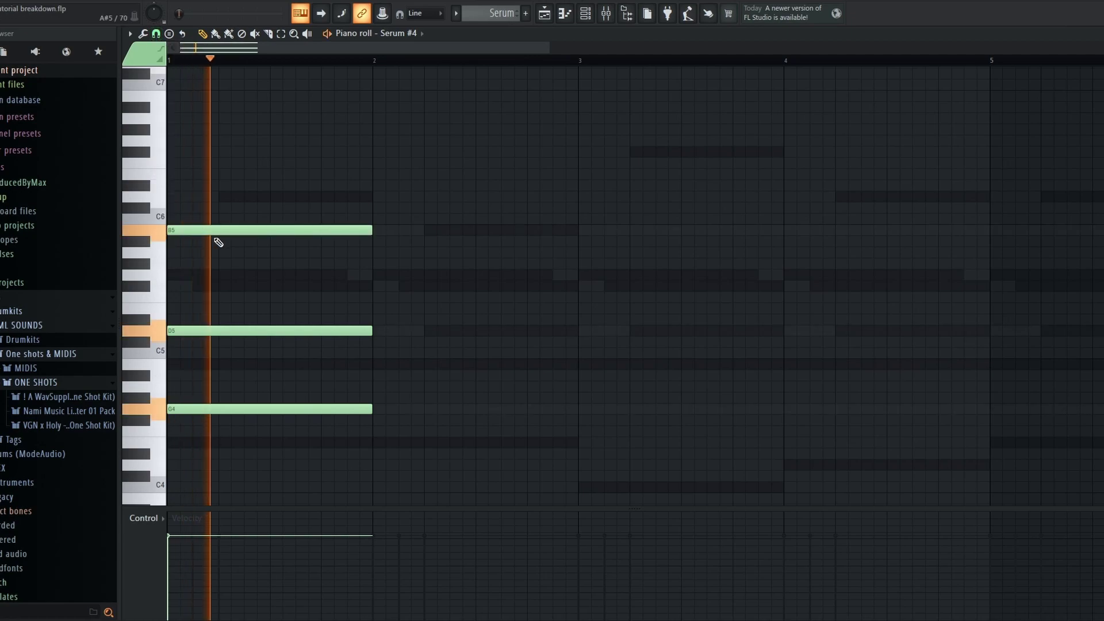
right_click(347, 228)
left_click(196, 252)
left_click_drag(152, 252, 155, 277)
right_click(180, 277)
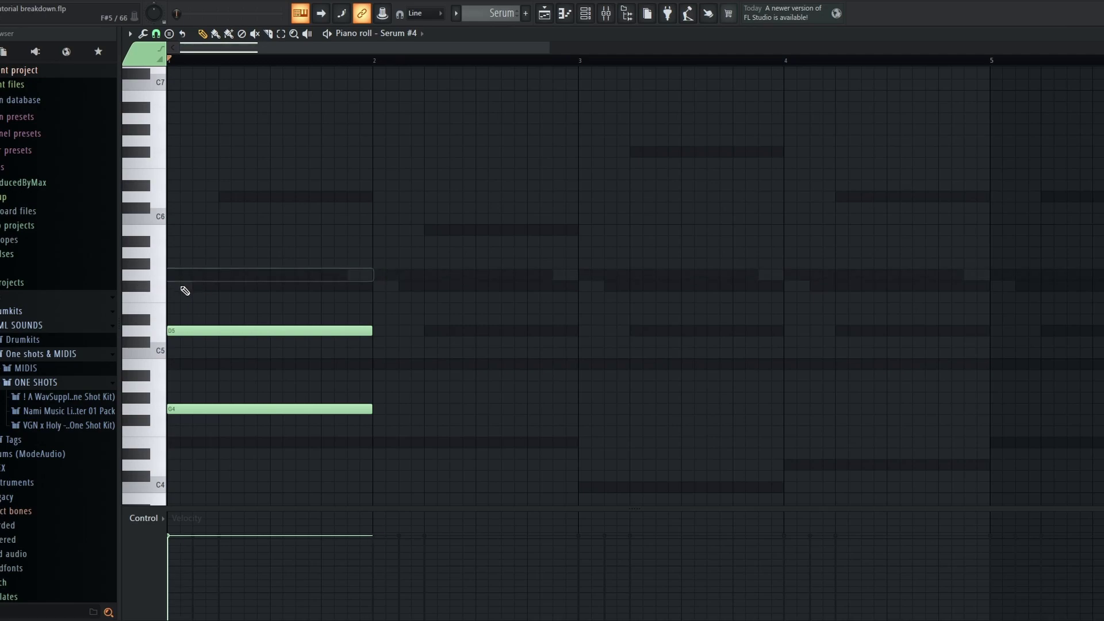
Draw a run of half-beat notes F#5, G5, F#5 and B5 across the first half of bar 1.
left_click(185, 288)
key("space")
key("space")
left_click_drag(371, 286, 186, 293)
scroll(184, 291, "up", 2)
left_click(204, 274)
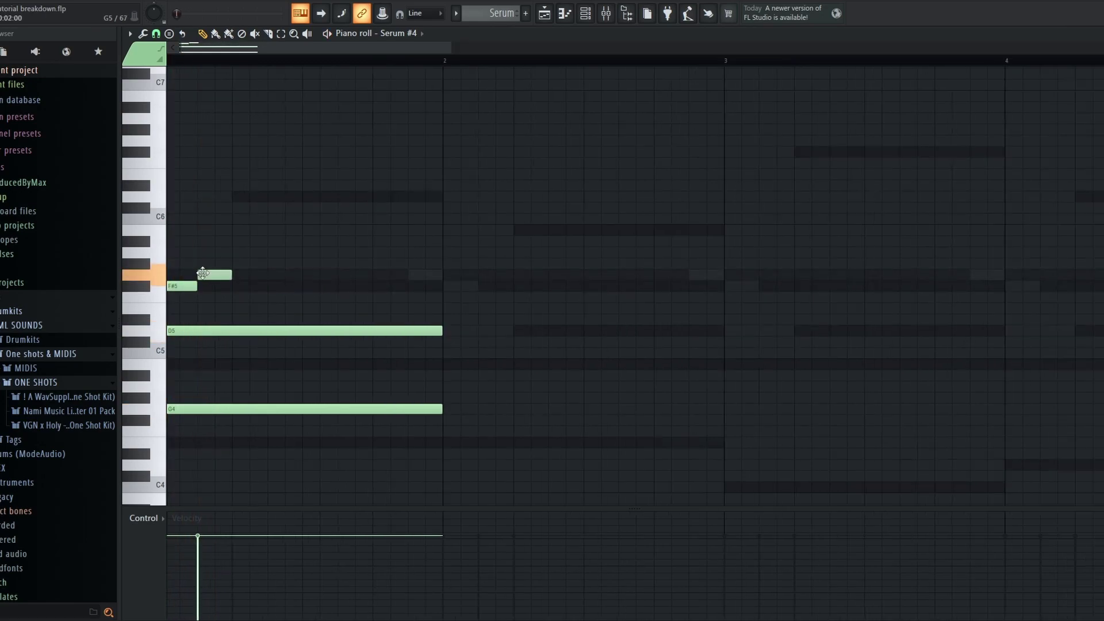
left_click(240, 287)
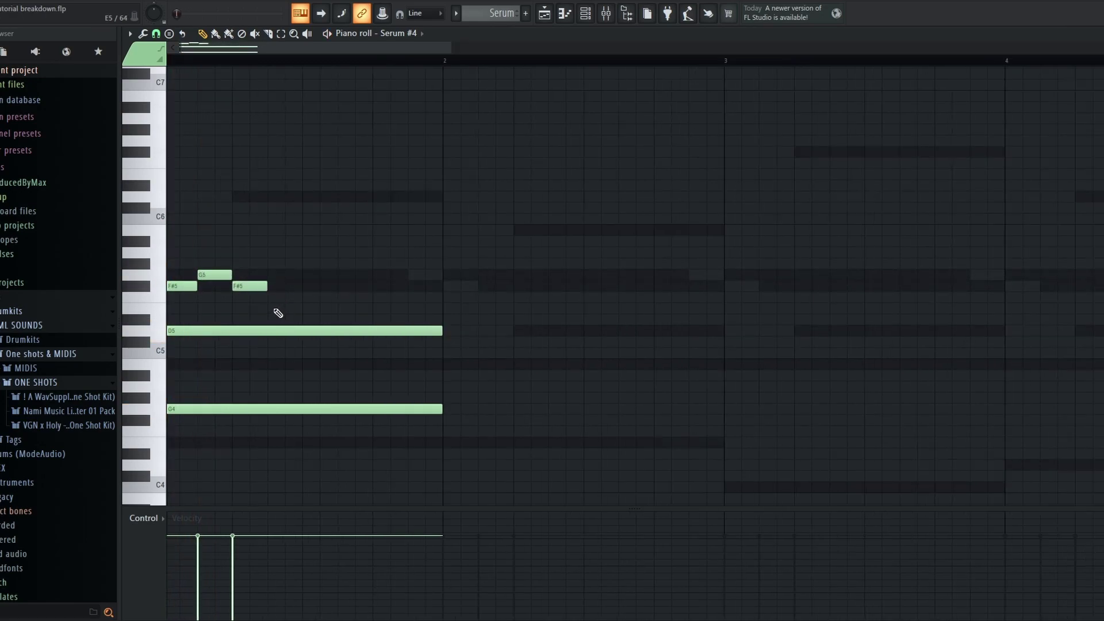
left_click(270, 231)
Duplicate the four-note run to fill bar 1, repeat the bar's notes through bar 4, and play the result.
scroll(305, 256, "down", 1)
left_click_drag(346, 323, 151, 172)
key("ctrl+b")
key("space")
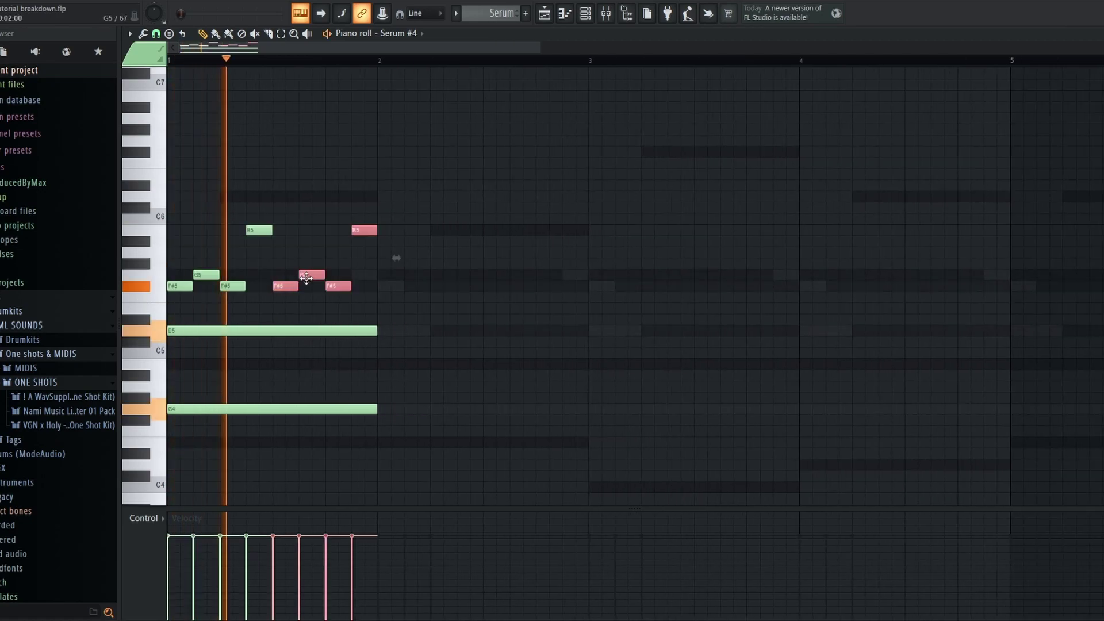
scroll(456, 217, "down", 1)
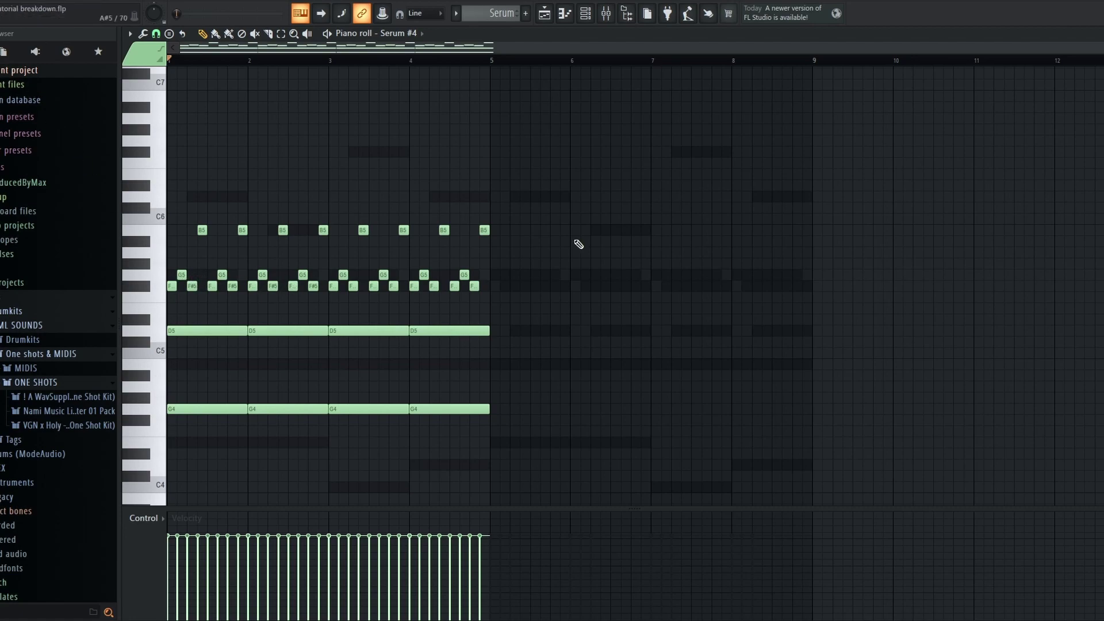
key("space")
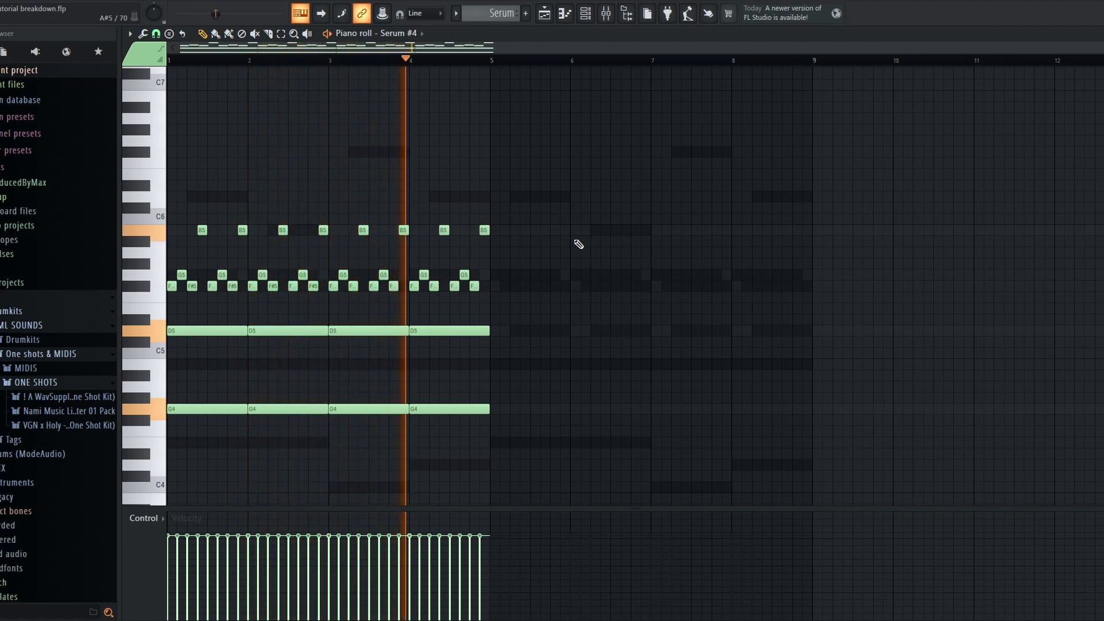
Add a one-bar A6 note at the start of bar 1 above the pattern and play it.
key("space")
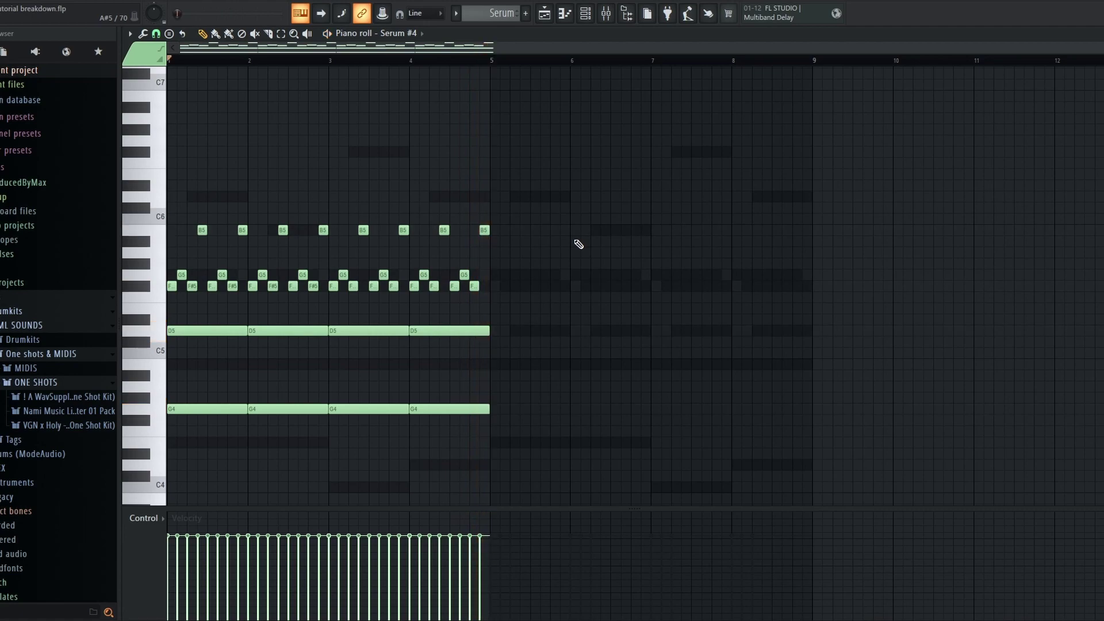
scroll(571, 245, "up", 4)
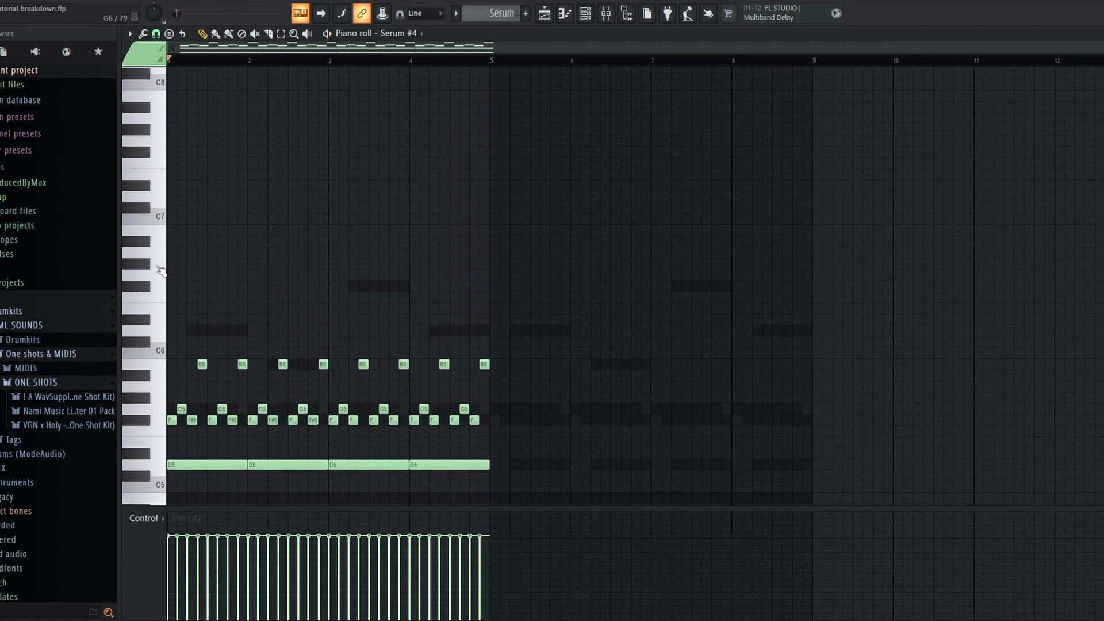
scroll(161, 270, "up", 5, "ctrl")
left_click(270, 240)
key("space")
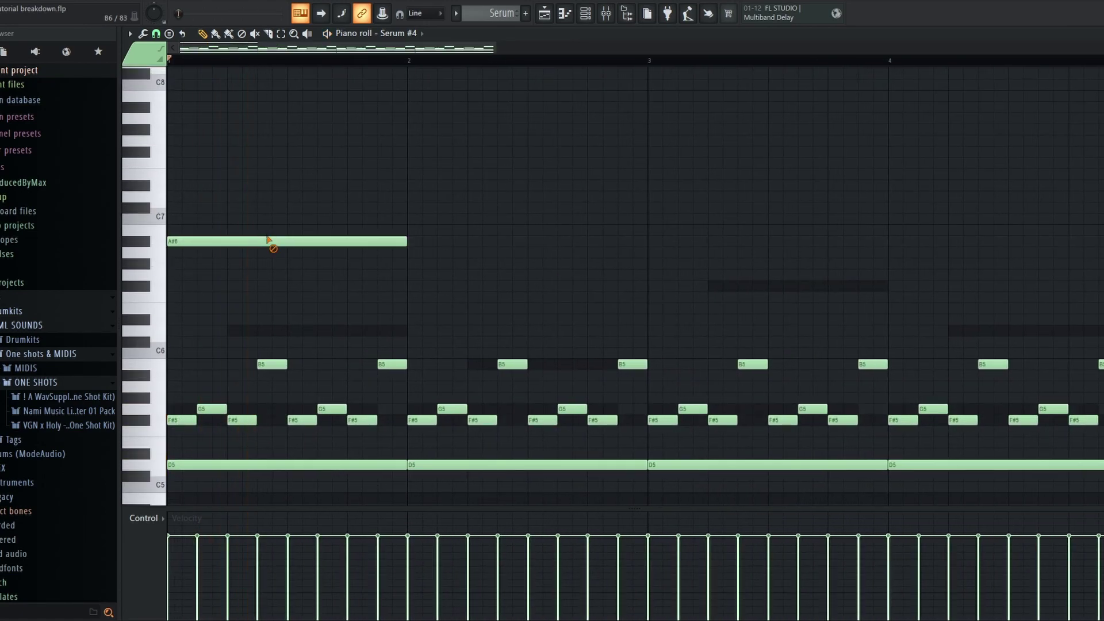
left_click_drag(270, 240, 272, 251)
scroll(305, 279, "down", 3, "ctrl")
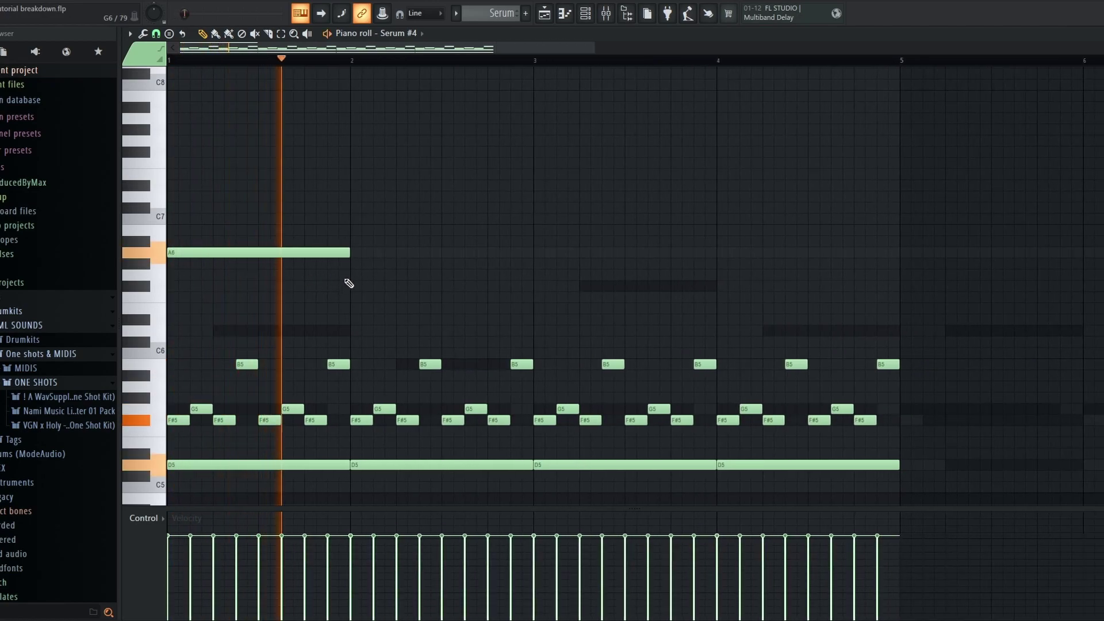
Add a one-bar F#6 note in bar 2 following the A6 note and play the two bars.
key("space")
left_click(354, 298)
right_click(364, 300)
left_click(359, 287)
scroll(343, 300, "down", 1, "ctrl")
key("space")
scroll(357, 282, "down", 1, "ctrl")
scroll(360, 271, "up", 2)
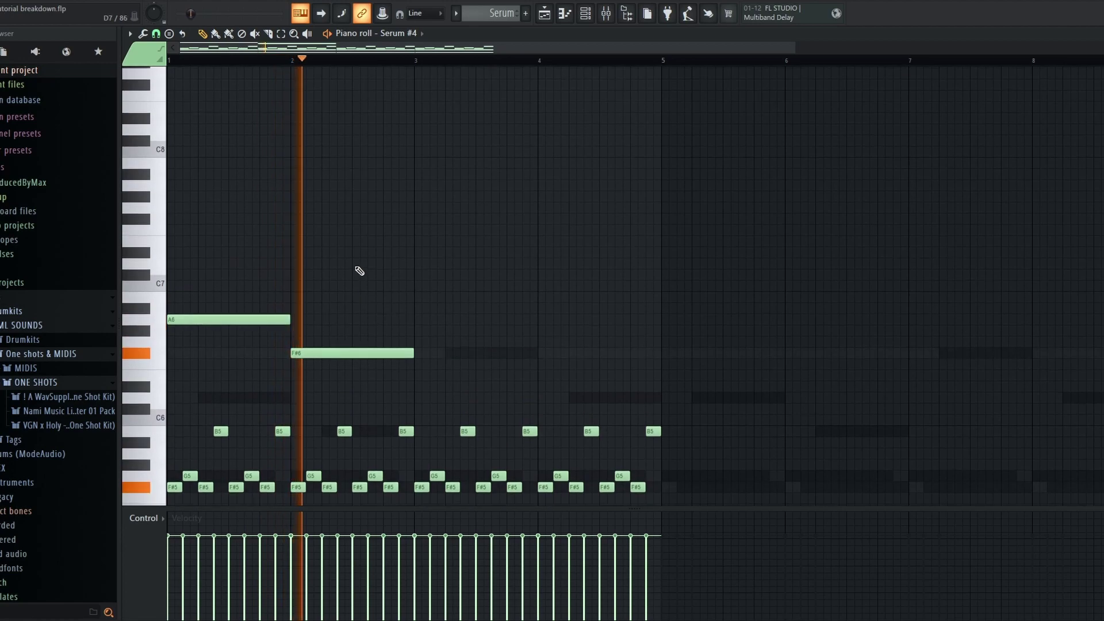
Add one-bar notes on D7 in bar 3 and E6 in bar 4, and play the top line.
scroll(359, 271, "down", 2)
scroll(426, 286, "up", 1, "ctrl")
left_click(414, 241)
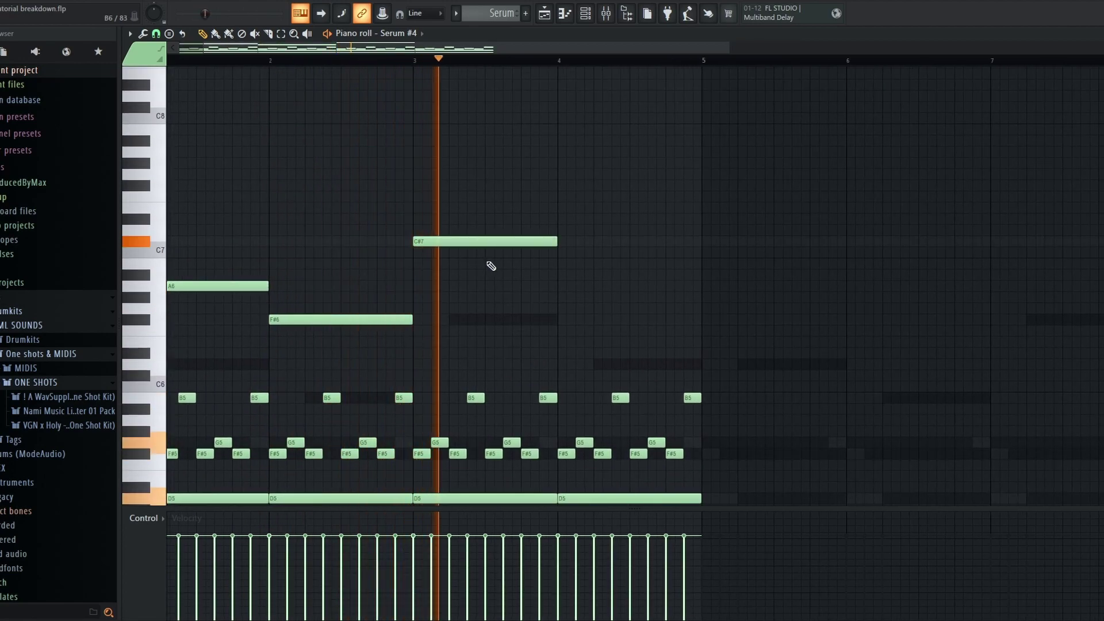
key("space")
right_click(459, 243)
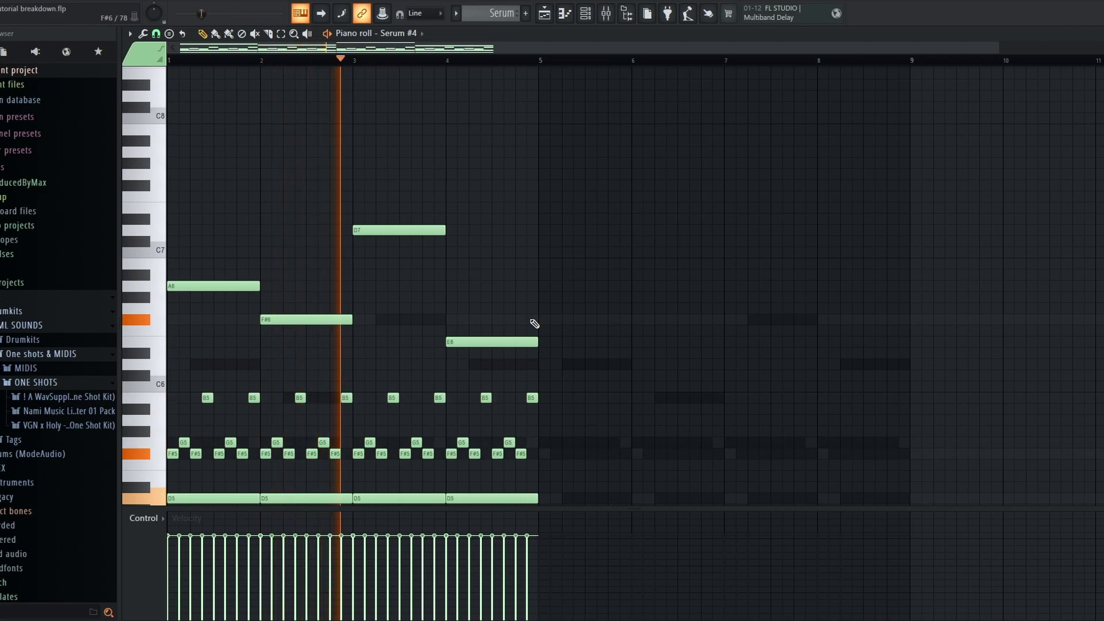
scroll(534, 322, "down", 1)
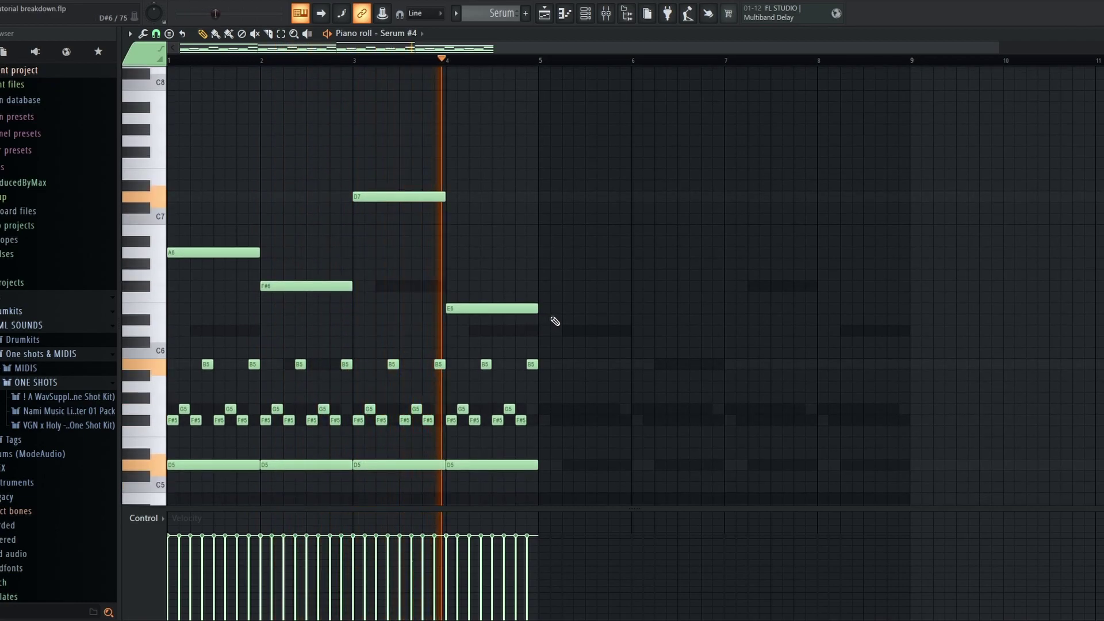
Replace the E6 note in bar 4 with D6 and play the whole four-bar pattern.
key("space")
right_click(512, 311)
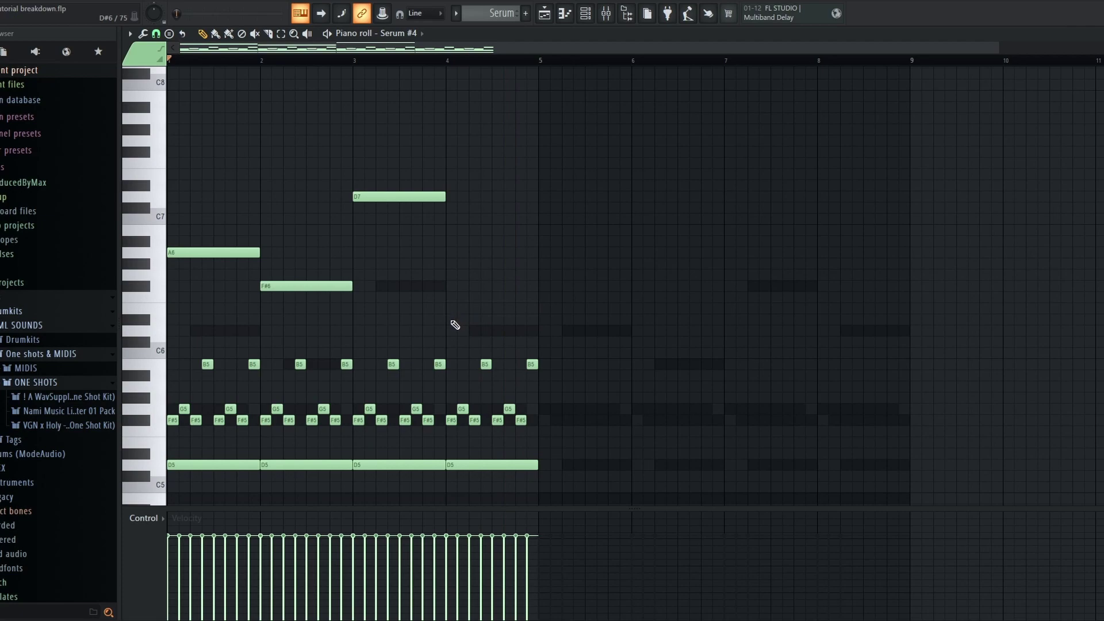
left_click(452, 328)
scroll(345, 334, "down", 5)
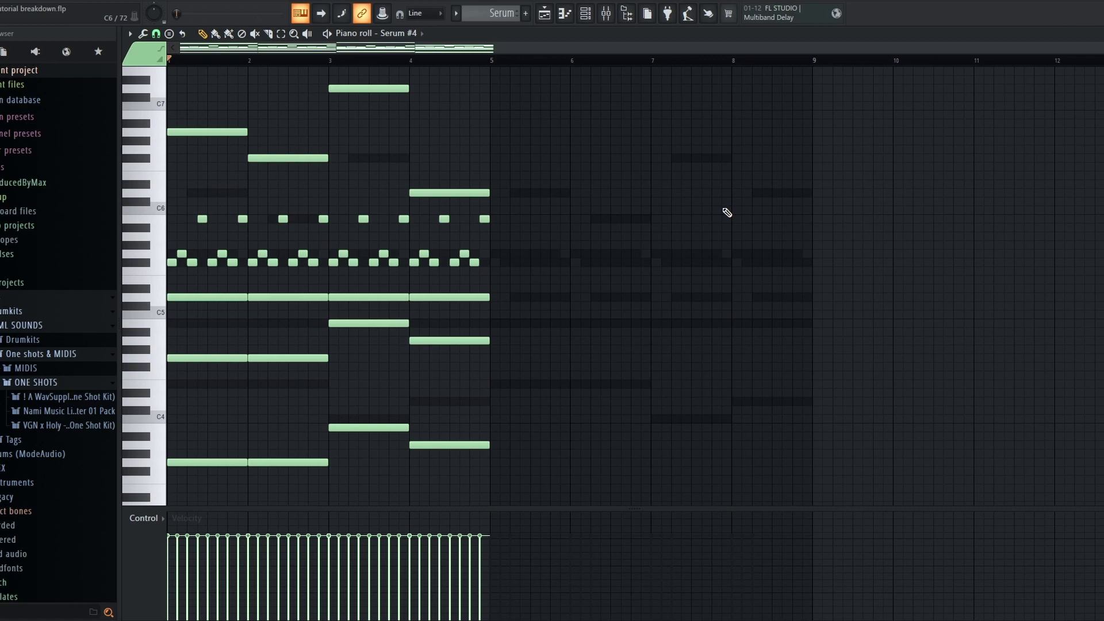
key("space")
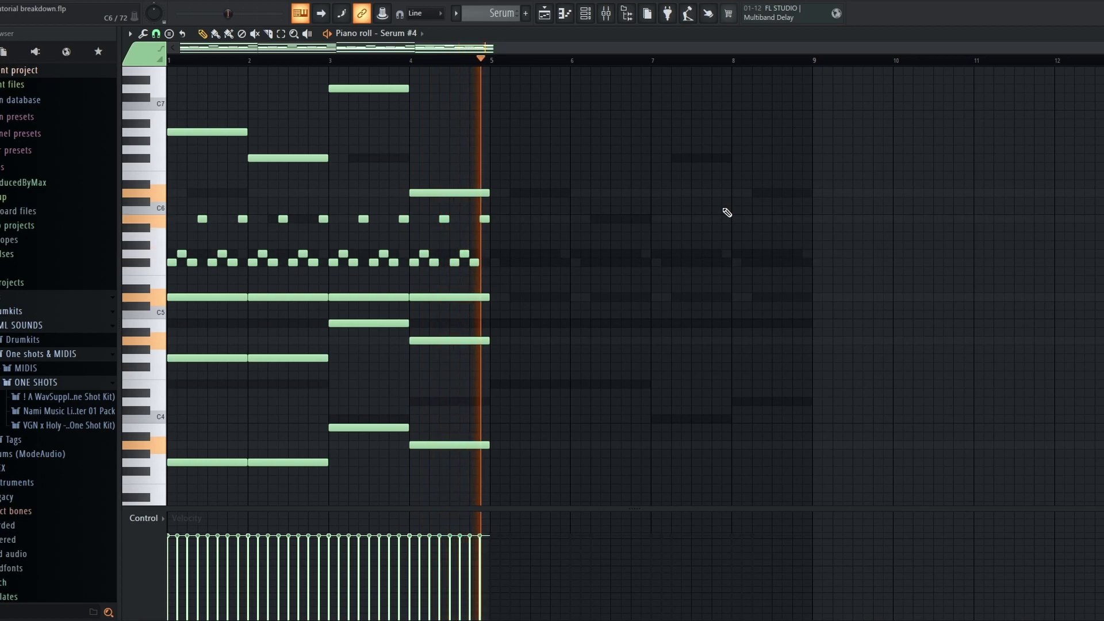
key("space")
Select all notes in the Serum #4 piano roll and delete them.
scroll(632, 151, "up", 2)
left_click_drag(658, 102, 136, 571)
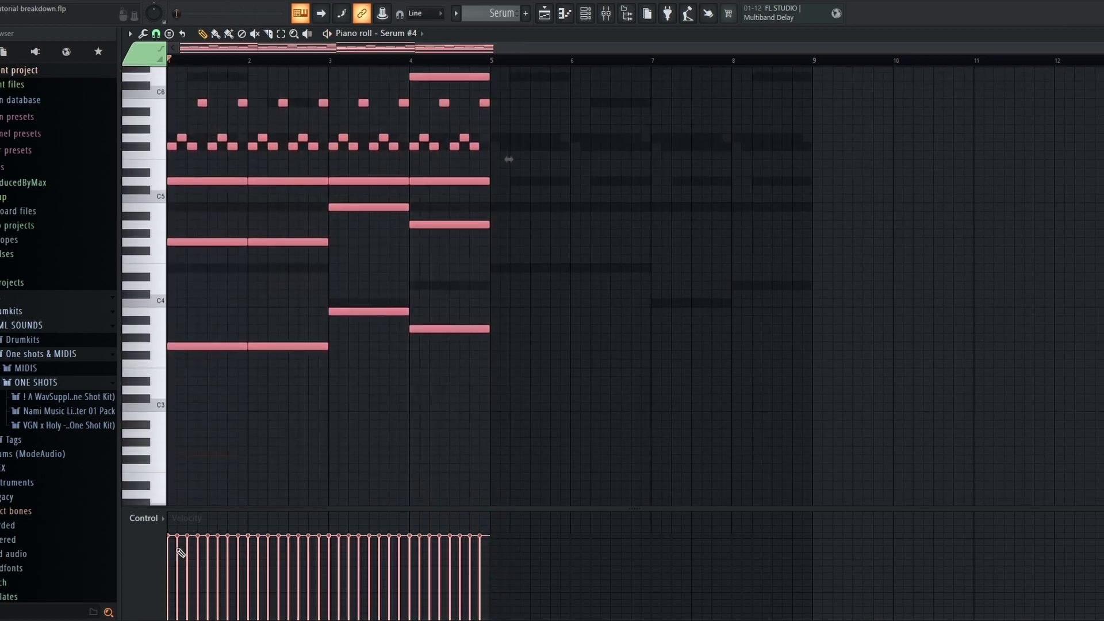
key("Delete")
scroll(423, 356, "up", 4)
Return to the playlist, select the range from bar 9 to bar 17, and show the channel rack.
key("F7")
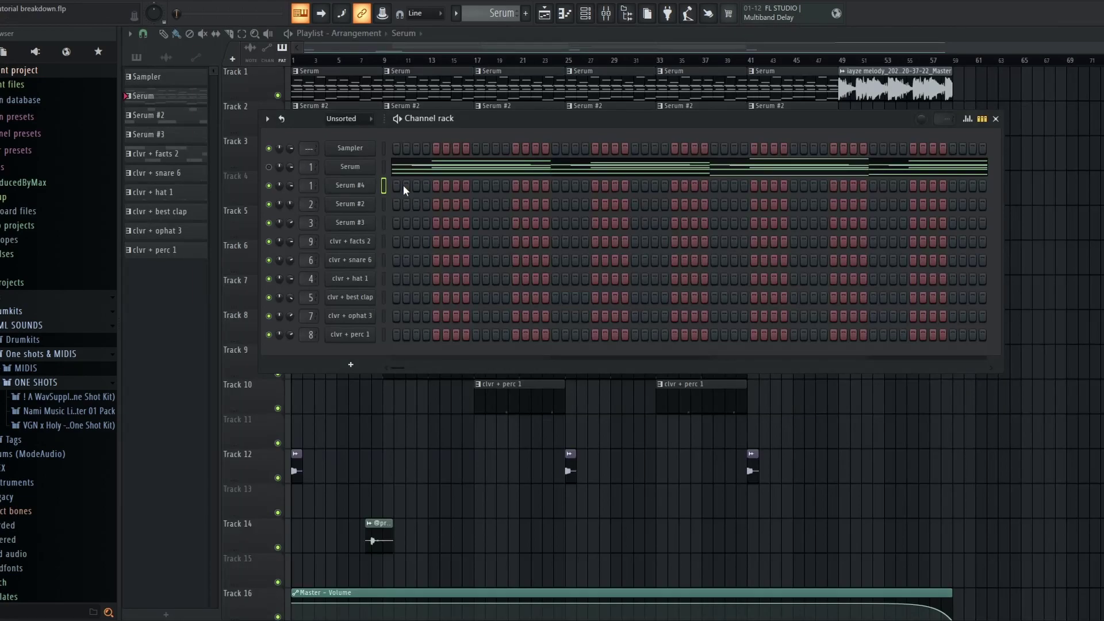
key("F6")
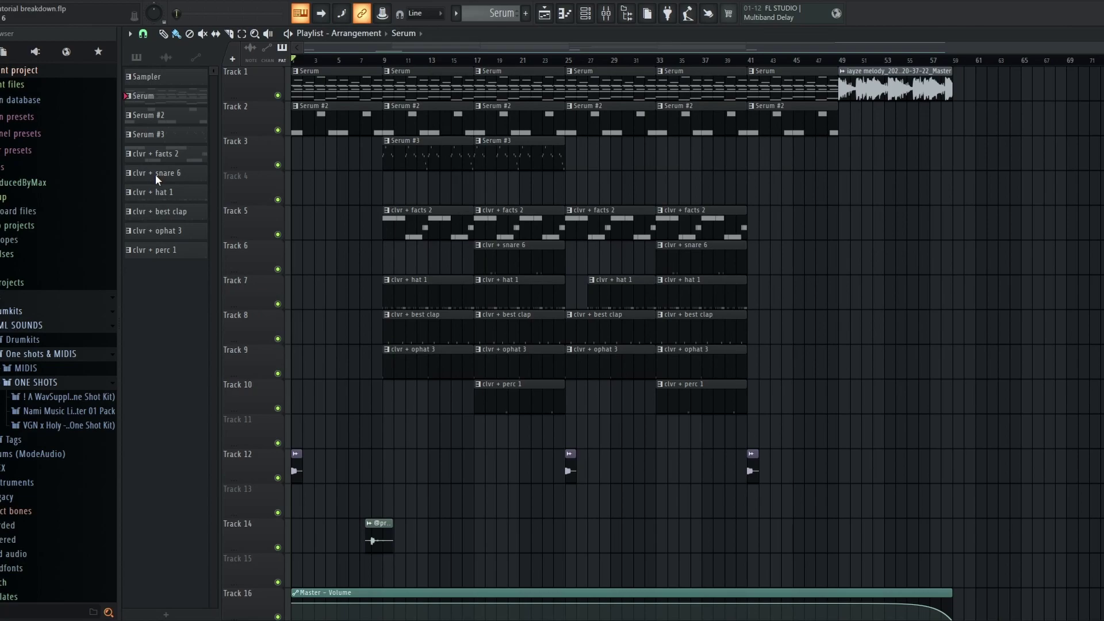
double_click(386, 206)
left_click(588, 18)
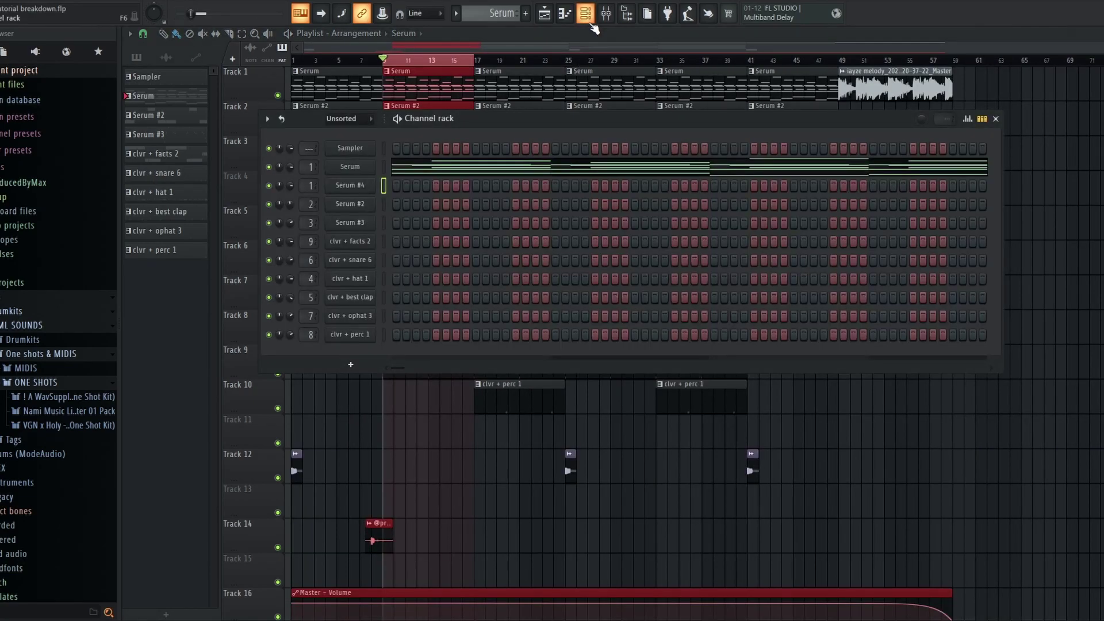
Switch to the Serum #2 pattern and open its piano roll to view the notes.
left_click(164, 116)
left_click(586, 16)
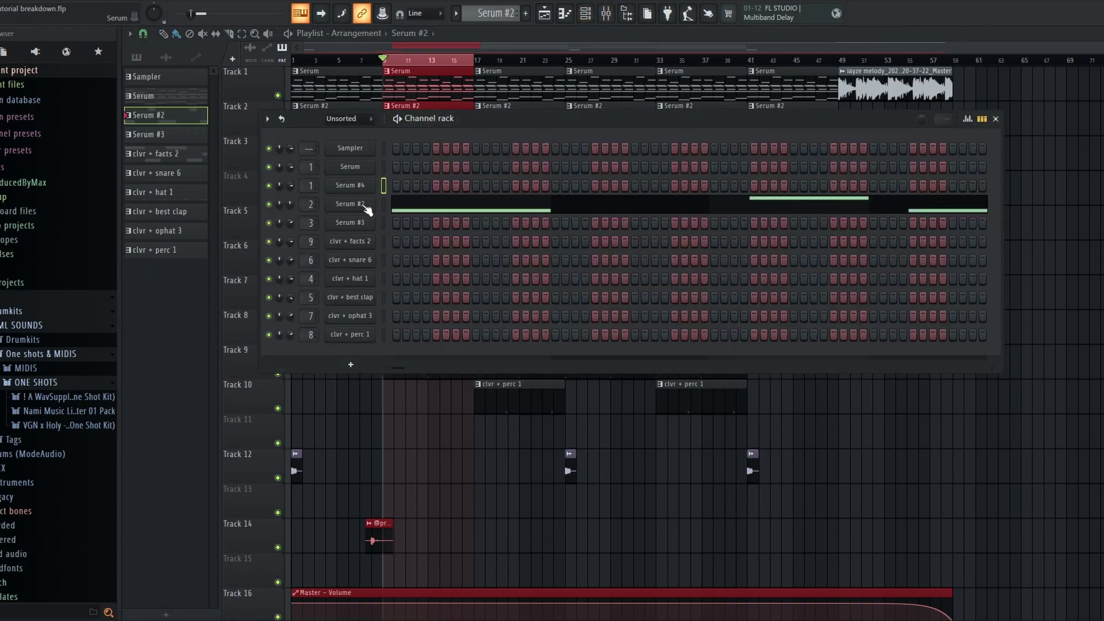
right_click(368, 207)
left_click(387, 204)
scroll(846, 203, "up", 3)
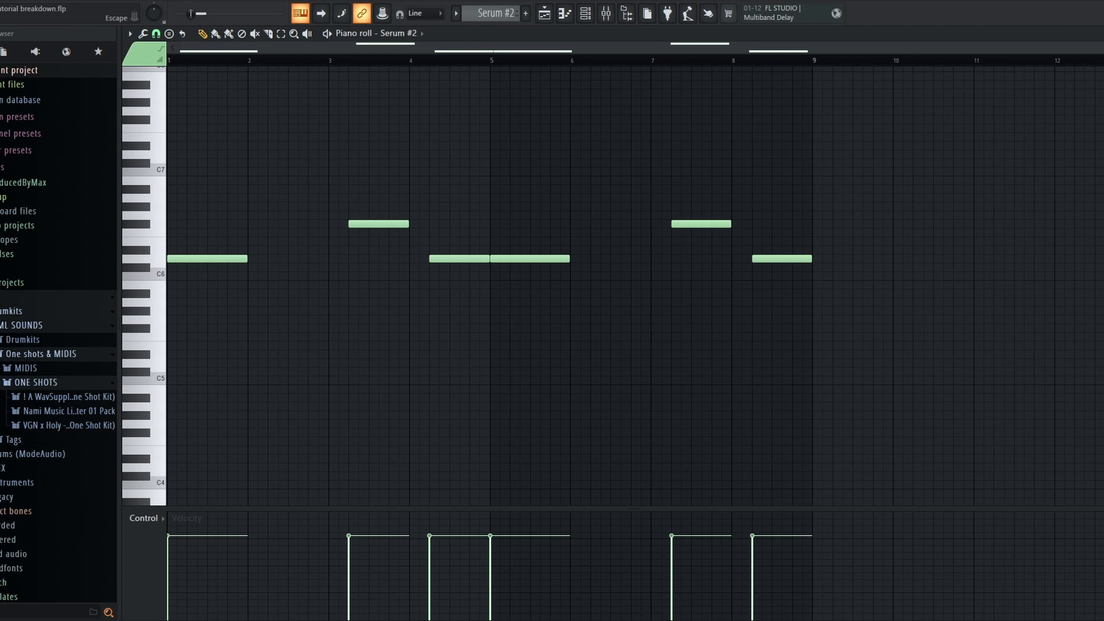
Leave the piano roll, examine the synth preset loaded in the Serum #2 channel, and close the plugin.
left_click(1103, 33)
left_click(368, 208)
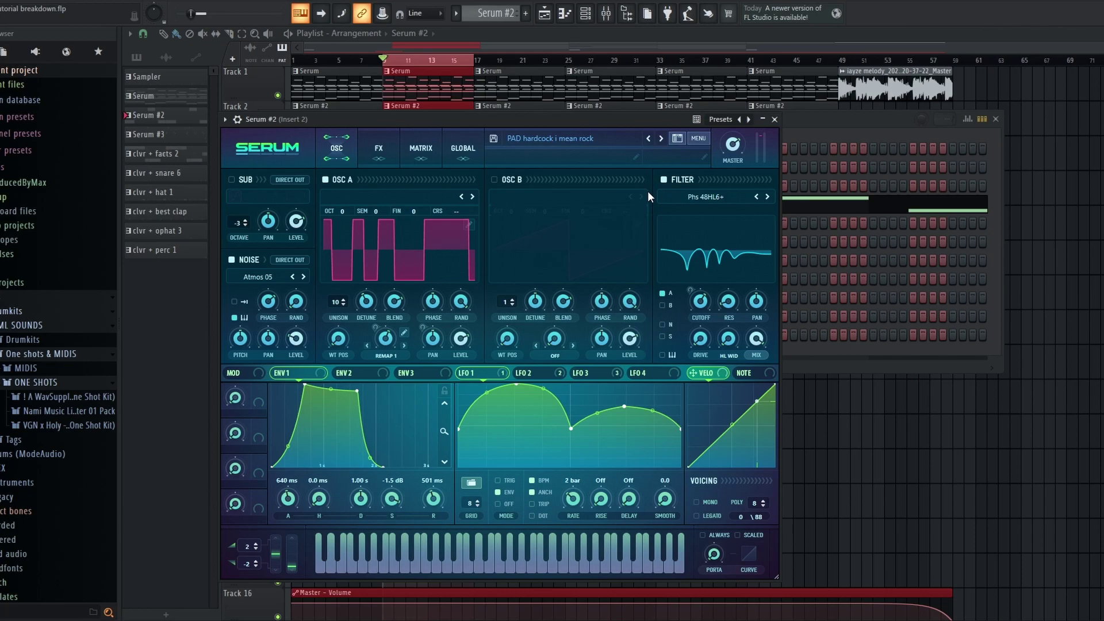
left_click(776, 119)
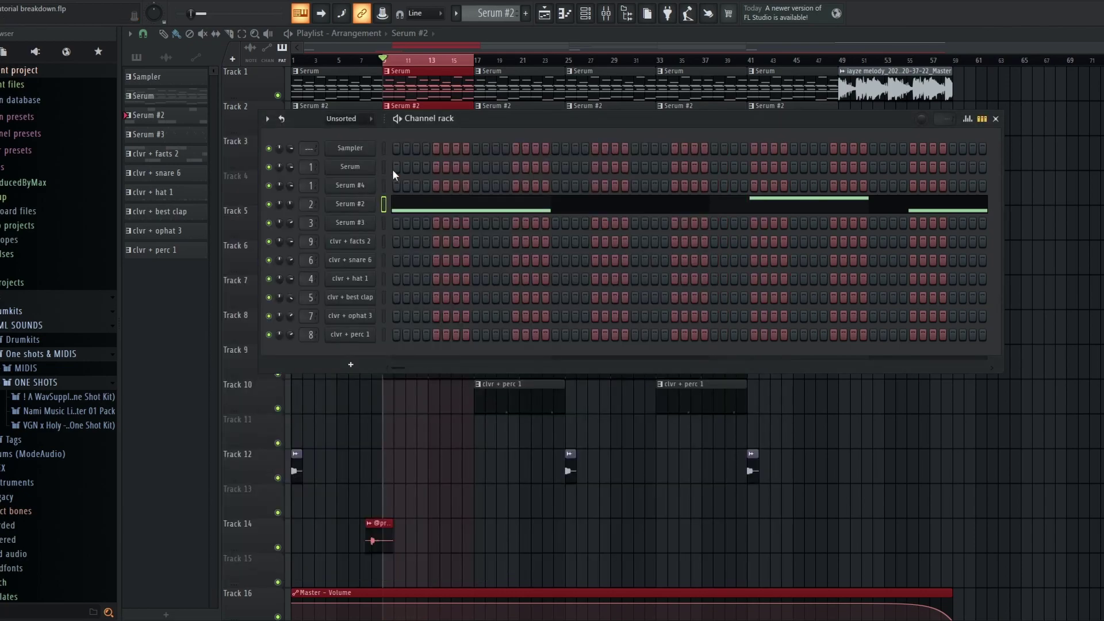
Reopen the Serum #2 piano roll and play its notes.
right_click(368, 205)
left_click(390, 204)
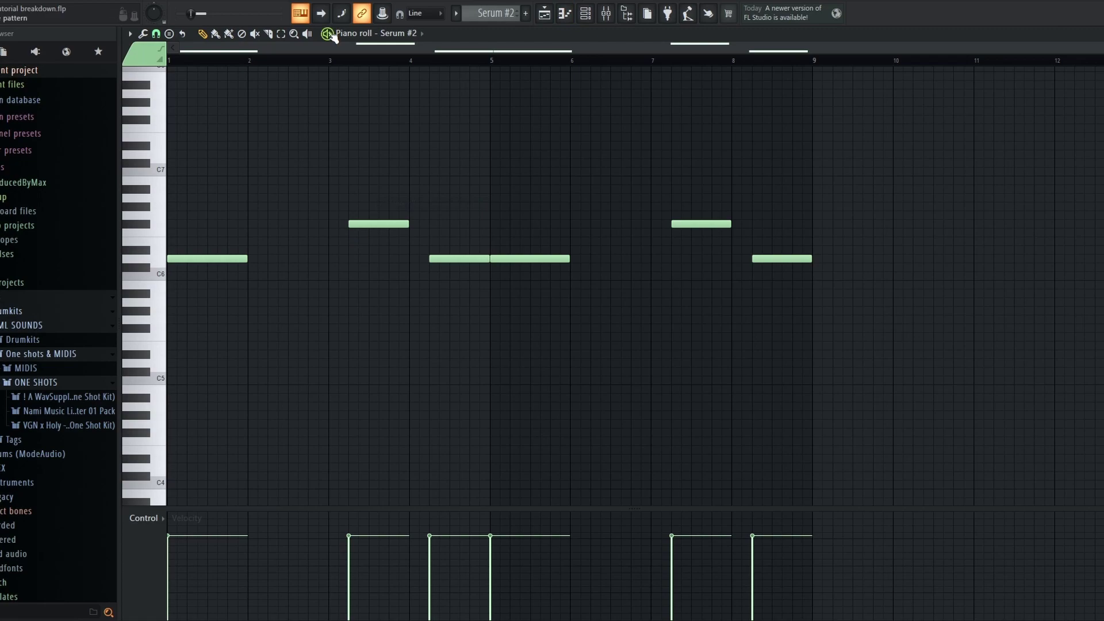
key("space")
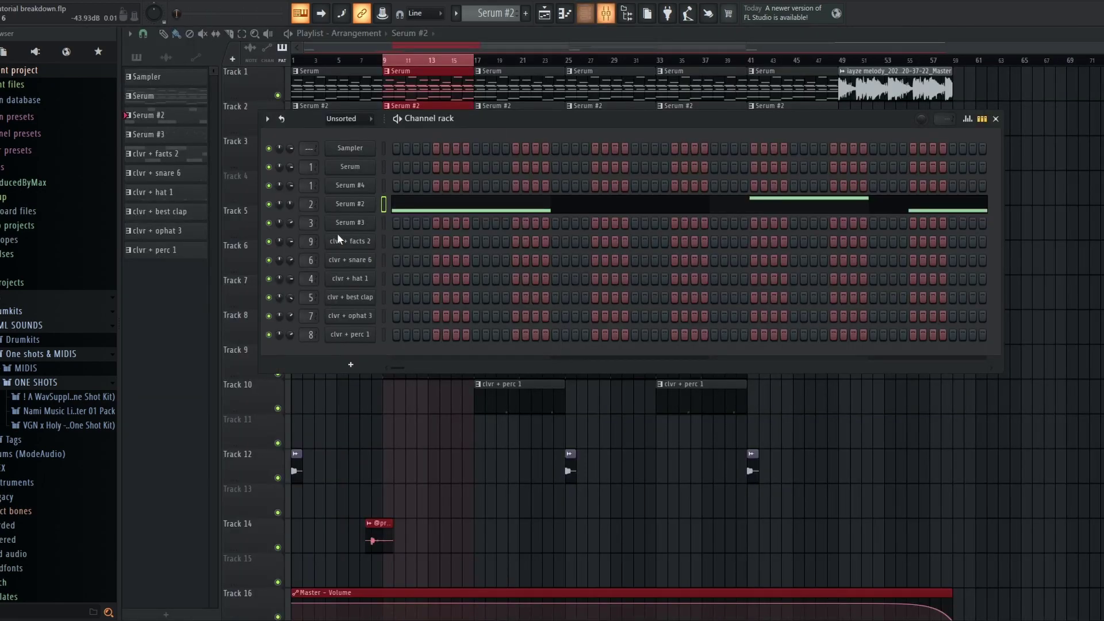
Examine the Fruity Chorus, ValhallaVintageVerb and FabFilter Pro-Q 3 effects on mixer Insert 2.
key("F9")
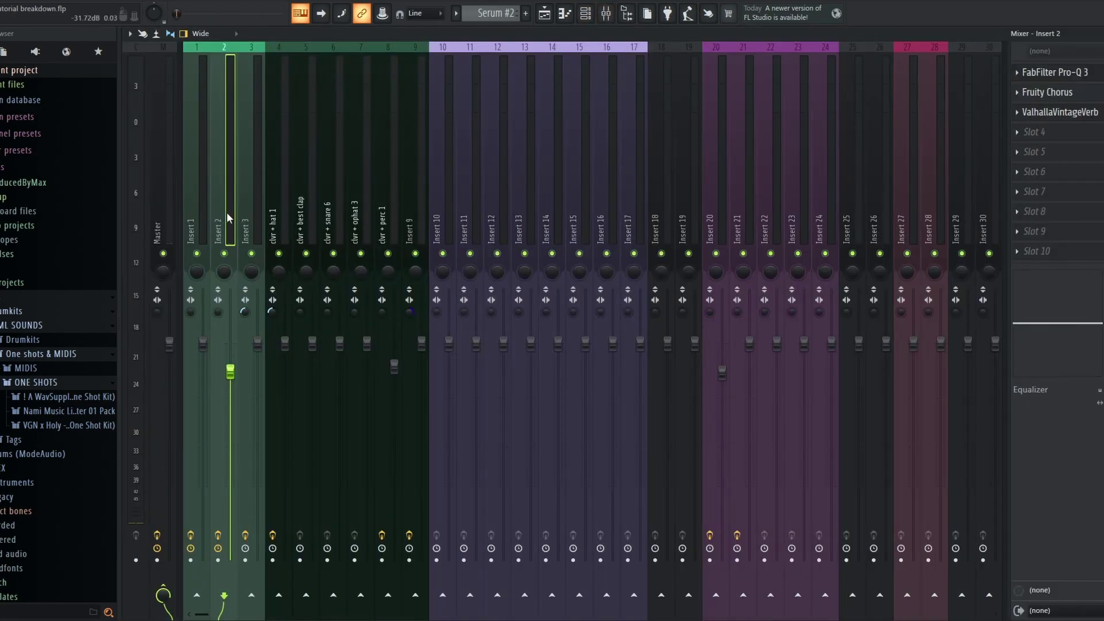
left_click(1078, 92)
left_click(1064, 113)
left_click(1064, 112)
left_click(1066, 73)
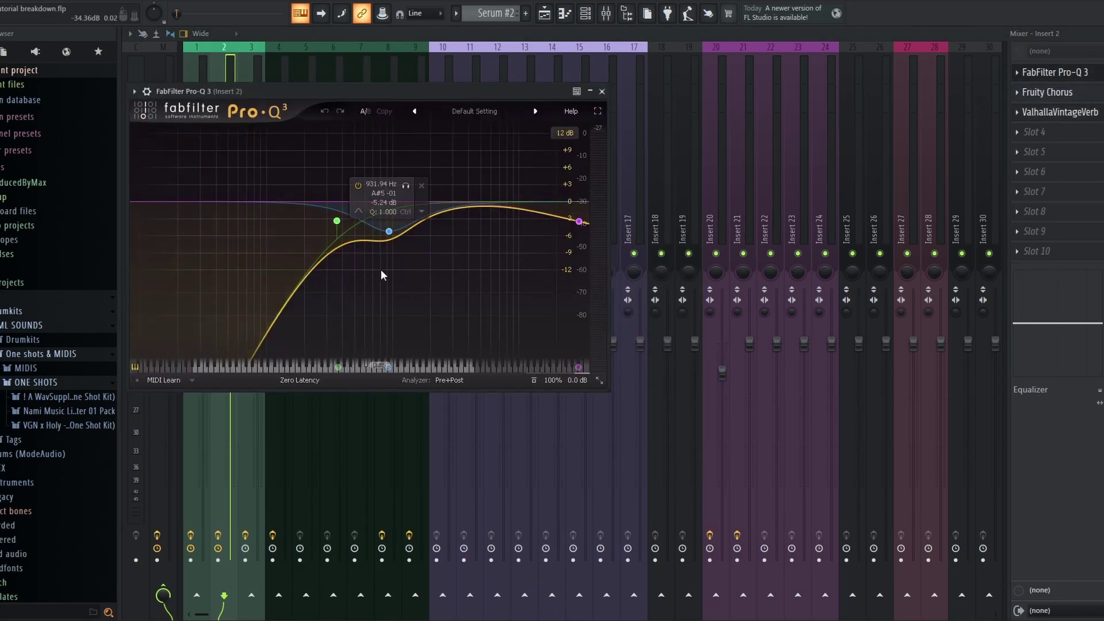
Return to the playlist and mute Track 2 and Track 1.
key("F5")
left_click(278, 130)
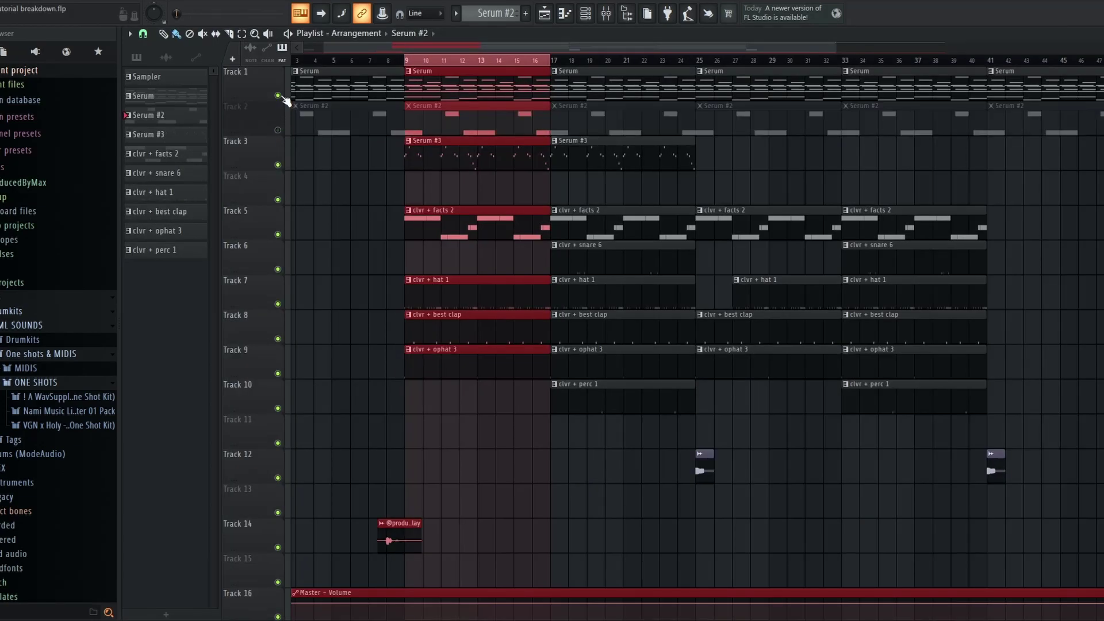
left_click(279, 96)
scroll(441, 165, "down", 4)
Switch to the Serum #3 pattern and examine its notes and the synth preset loaded in its channel.
left_click(402, 157)
key("F6")
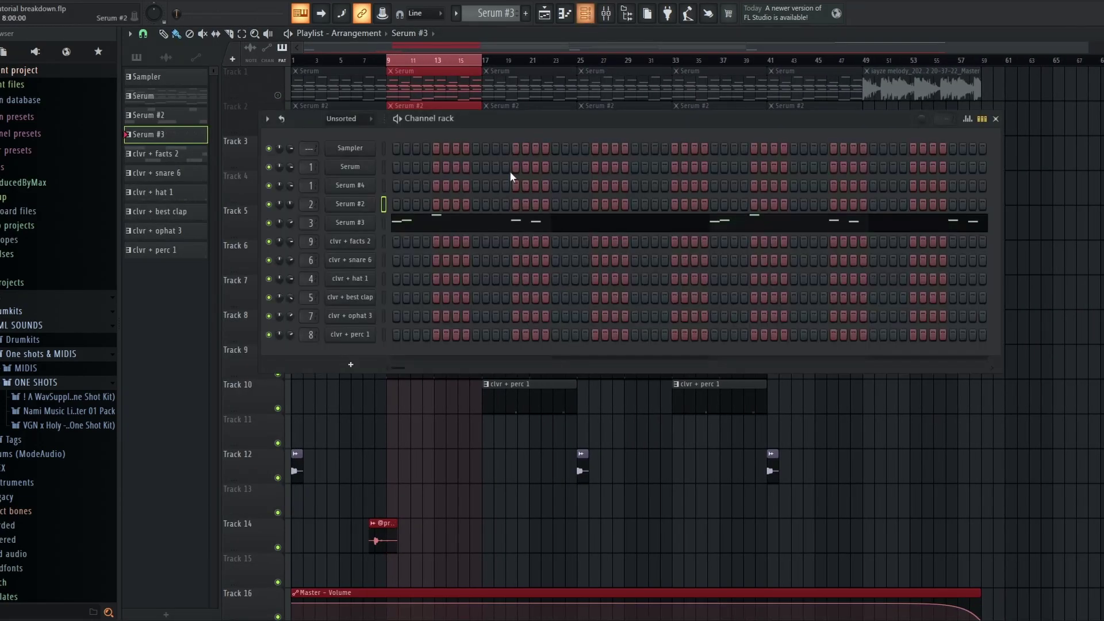
right_click(349, 222)
left_click(398, 223)
key("Escape")
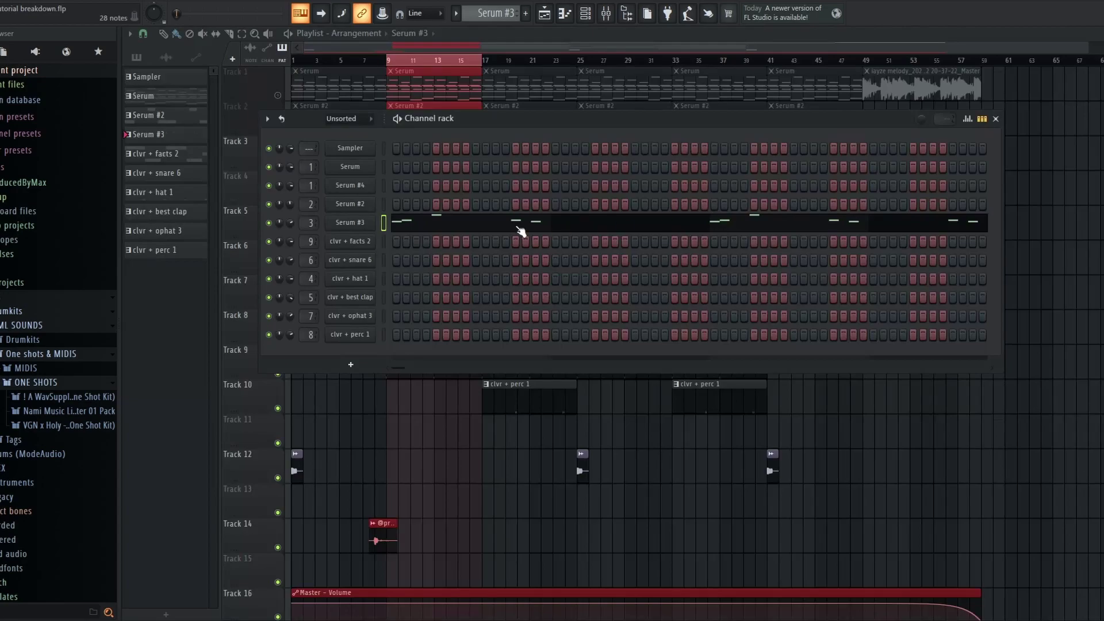
left_click(371, 224)
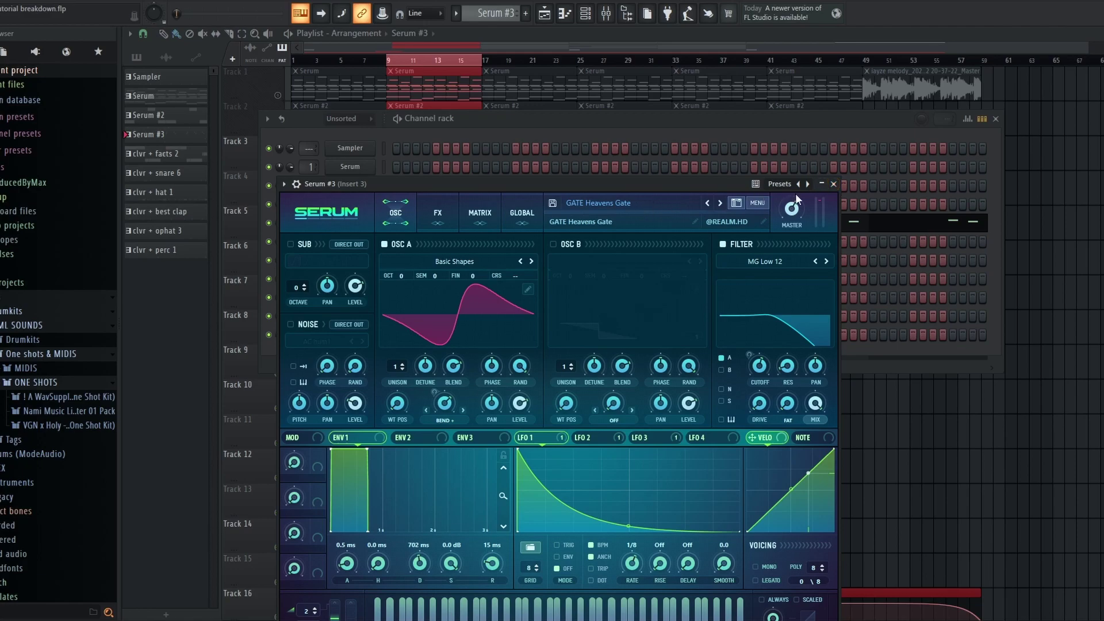
left_click(833, 184)
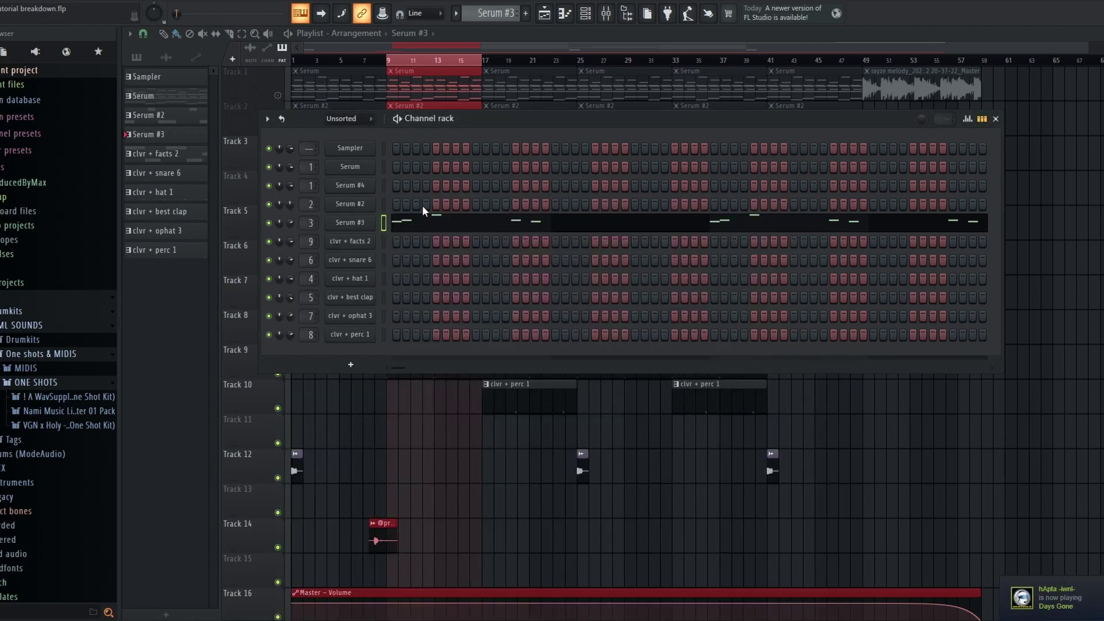
Open the Serum #3 piano roll again and play its short plucked notes.
left_click(396, 222)
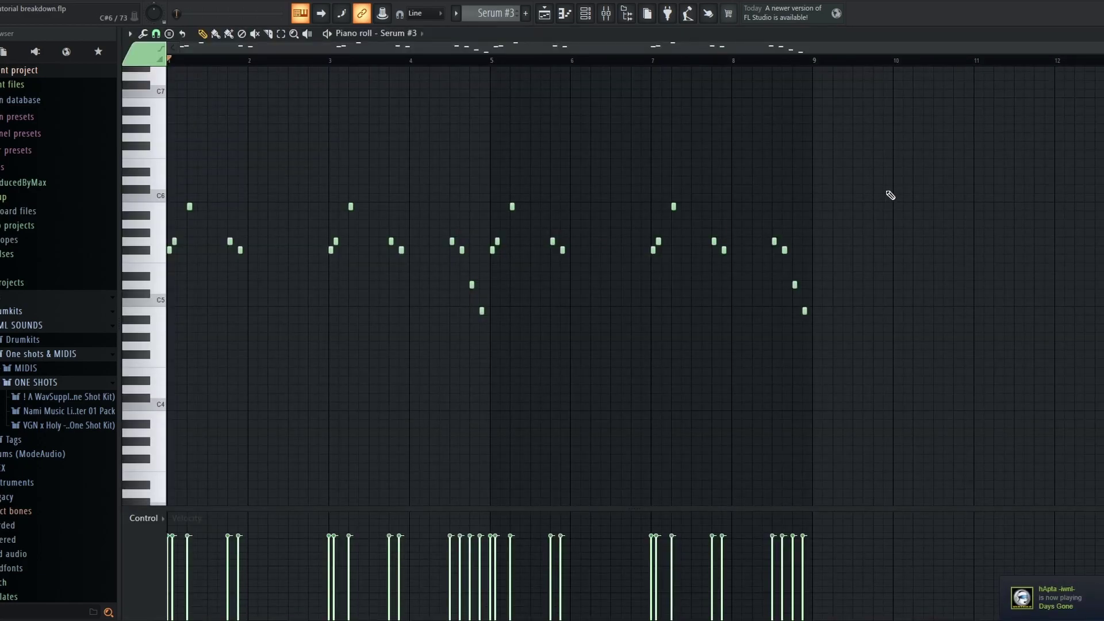
key("space")
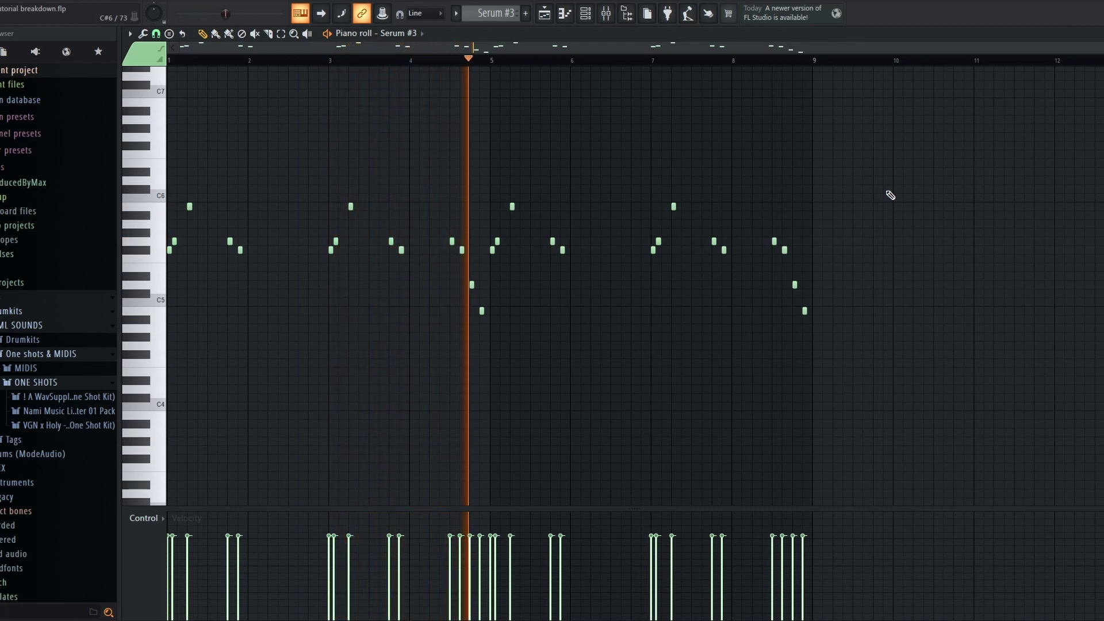
key("space")
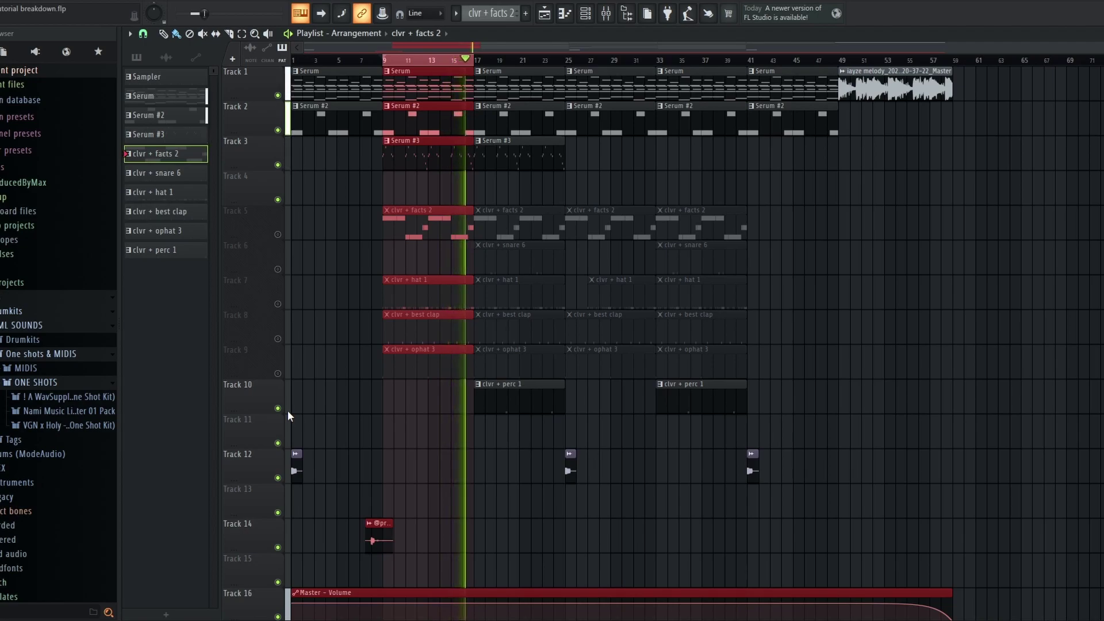
Stop the arrangement, open the clvr + facts 2 pattern from Track 5 in the piano roll, and play its notes.
key("space")
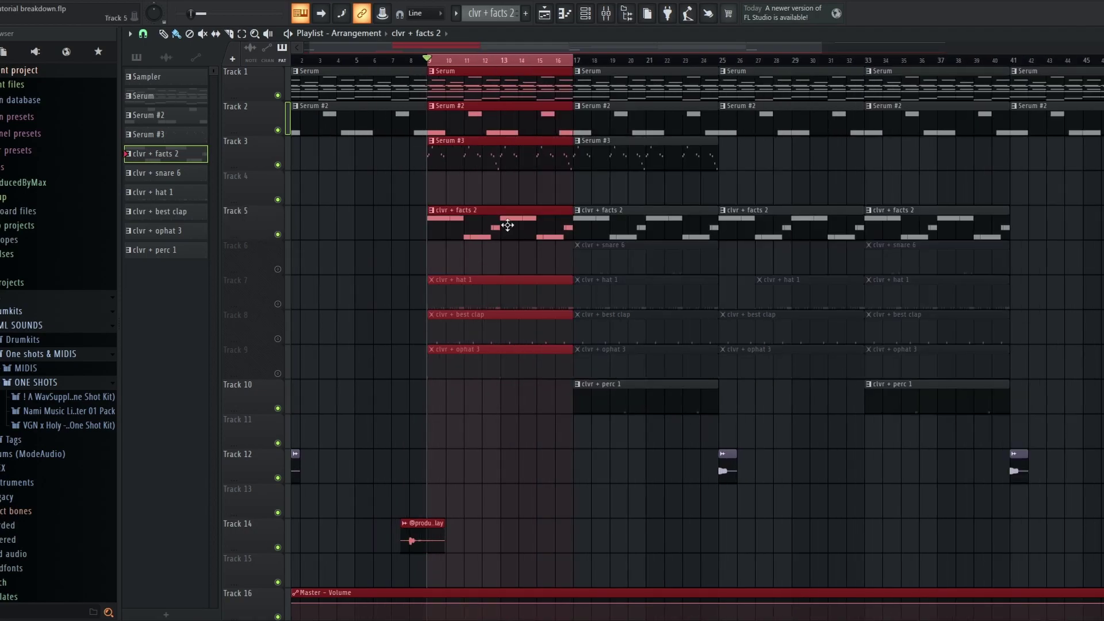
double_click(505, 225)
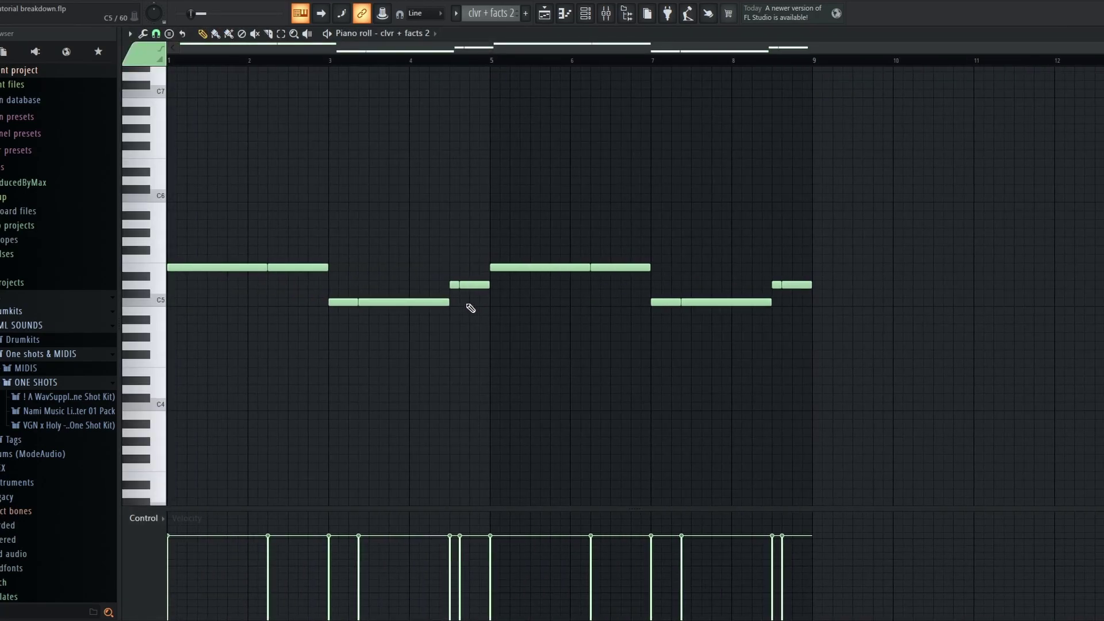
key("space")
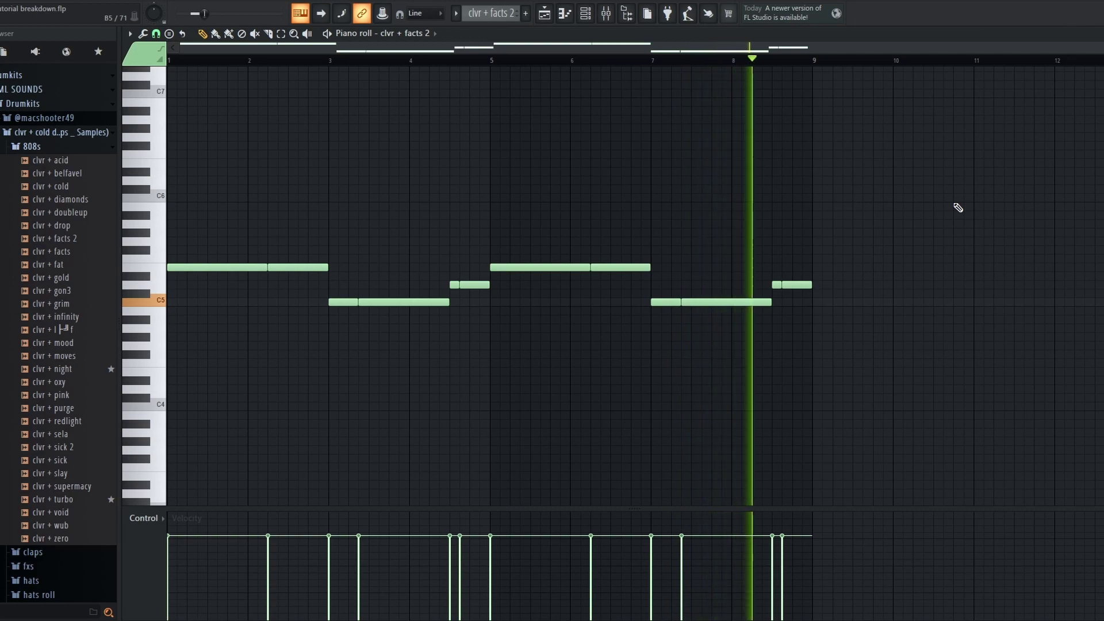
key("space")
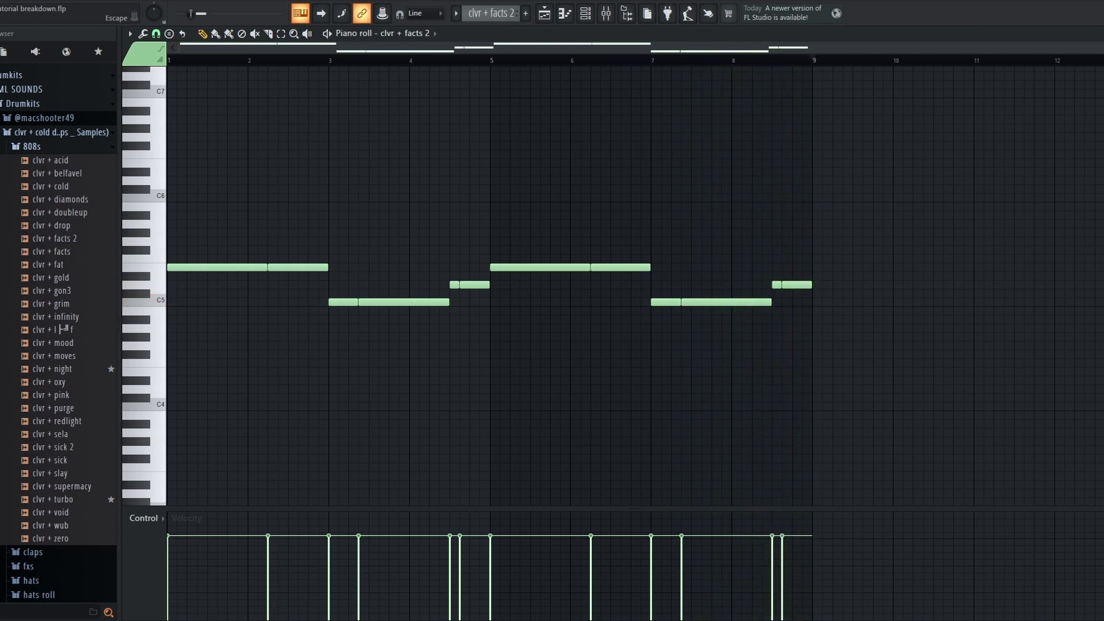
Leave the 808 notes, switch past the snare pattern to clvr + hat 1, open it in the piano roll and play it.
key("Escape")
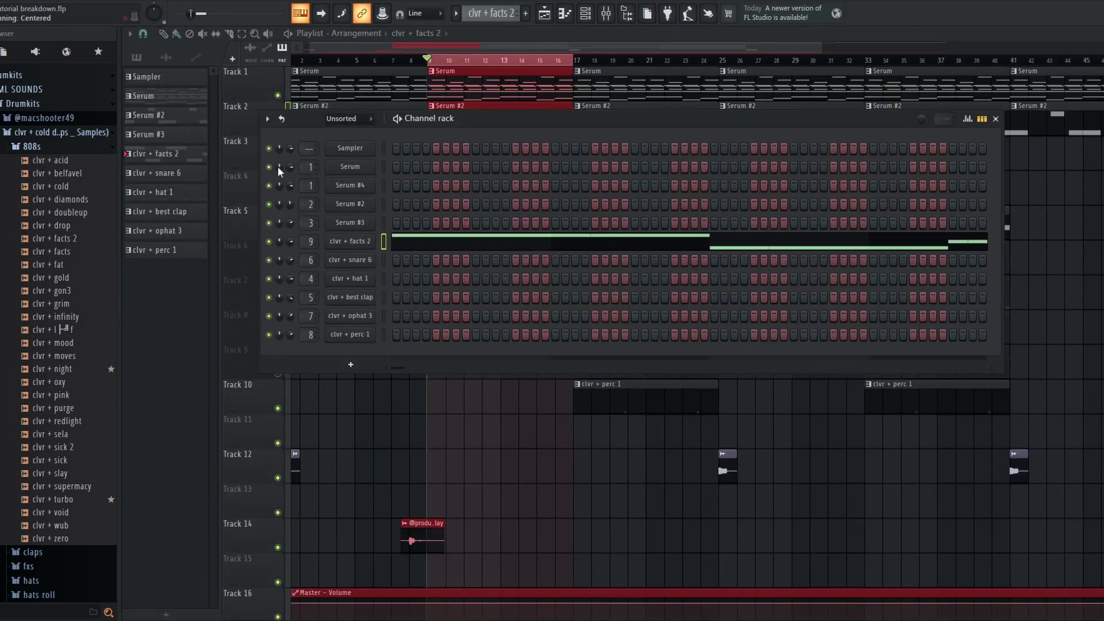
left_click(183, 175)
key("F6")
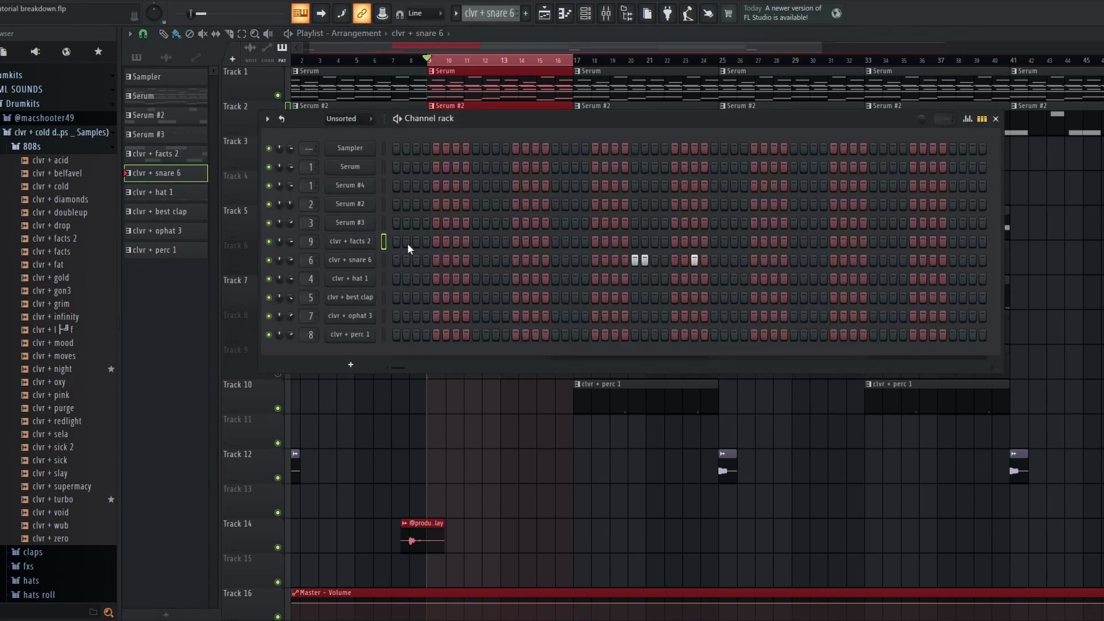
left_click(172, 193)
left_click(586, 14)
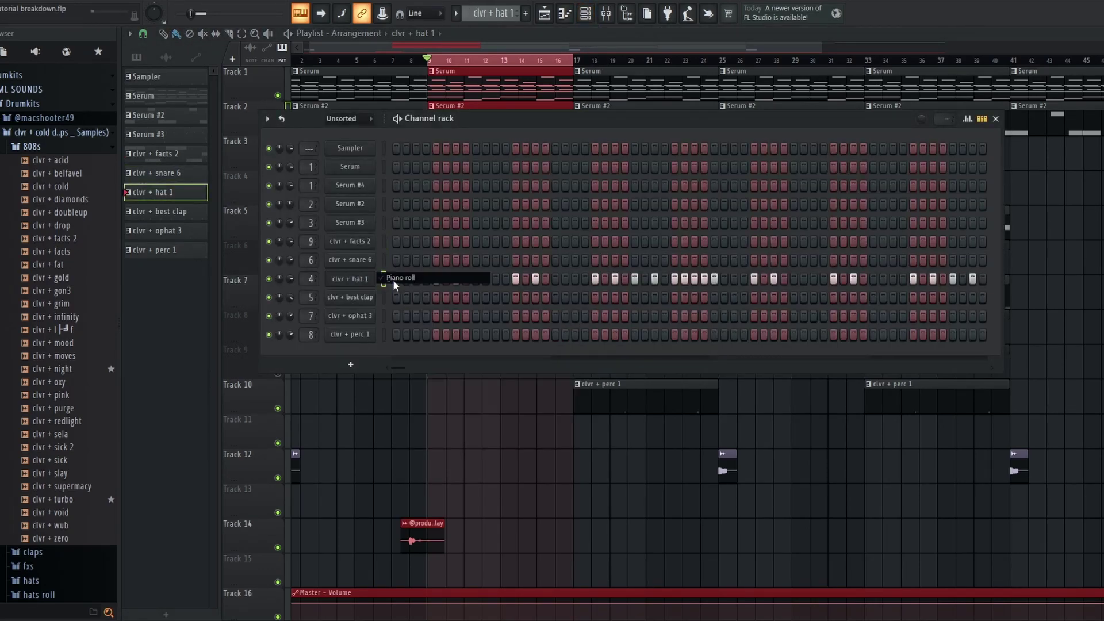
left_click(397, 280)
key("space")
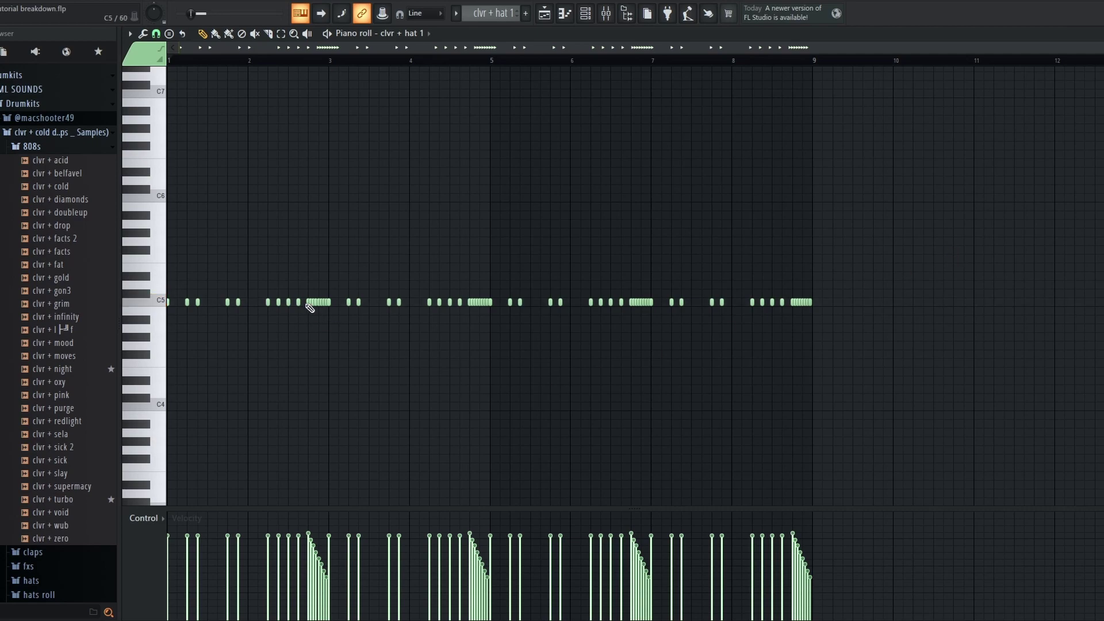
Examine the note spacing and velocities of the rolls in the clvr + hat 1 pattern, playing it in between.
scroll(318, 325, "up", 8)
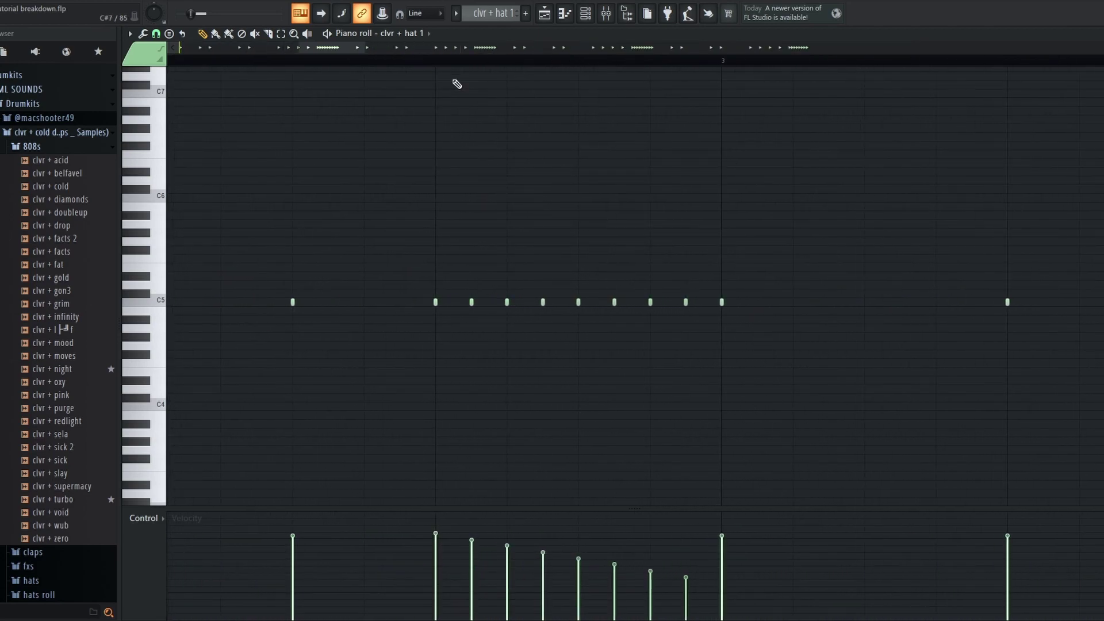
scroll(454, 256, "down", 10)
key("space")
key("space")
scroll(340, 500, "up", 6)
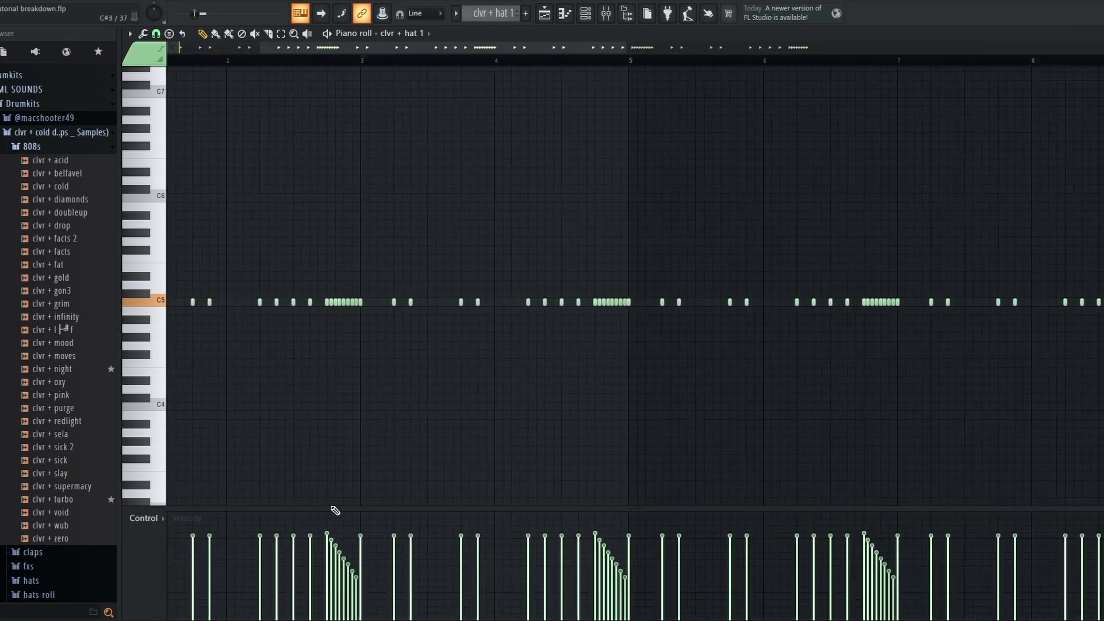
scroll(323, 546, "up", 2)
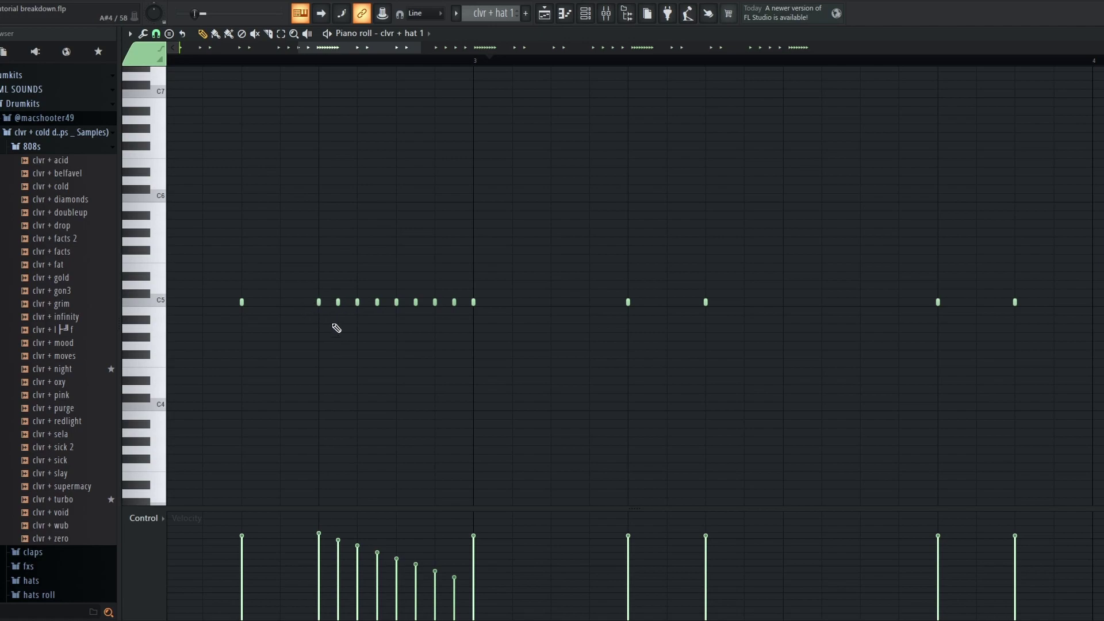
scroll(333, 326, "up", 2)
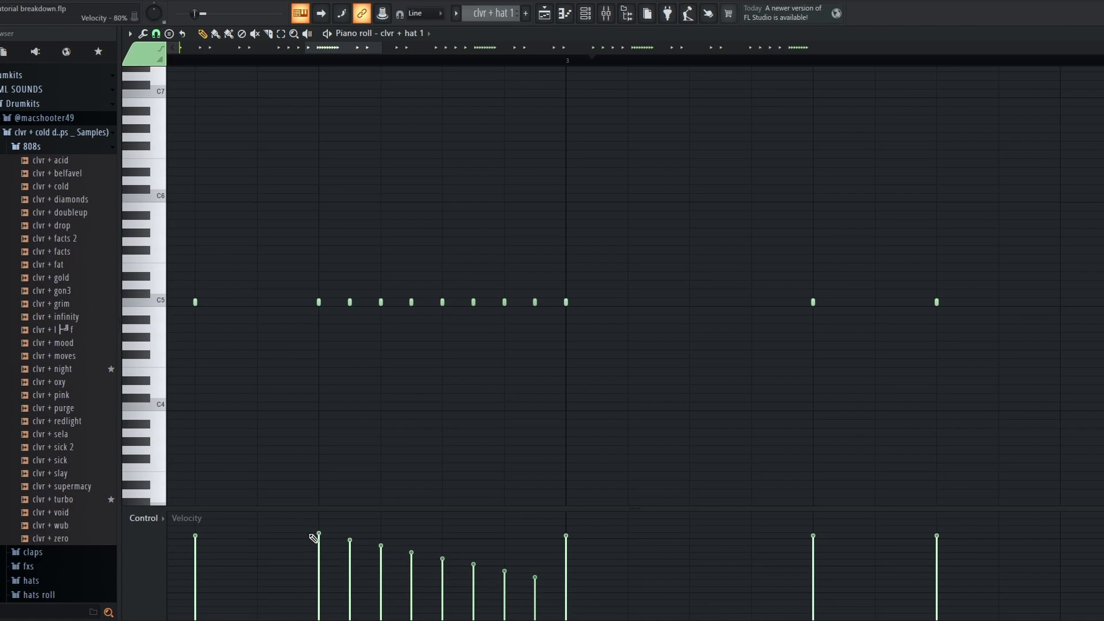
scroll(365, 177, "down", 3)
scroll(382, 105, "up", 3)
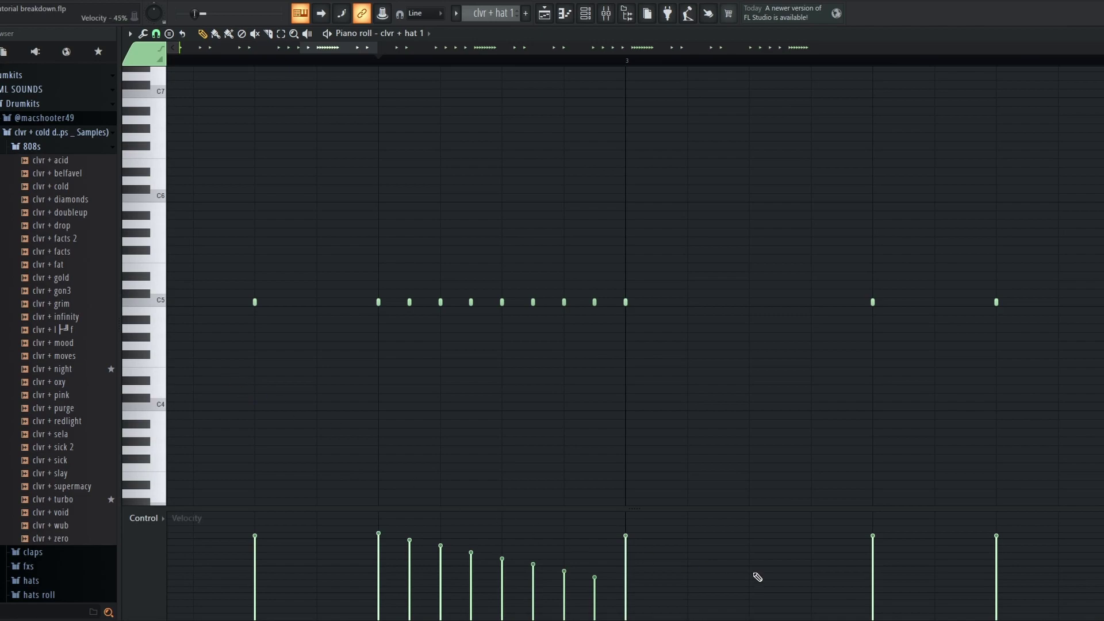
key("space")
key("space")
scroll(426, 463, "down", 8)
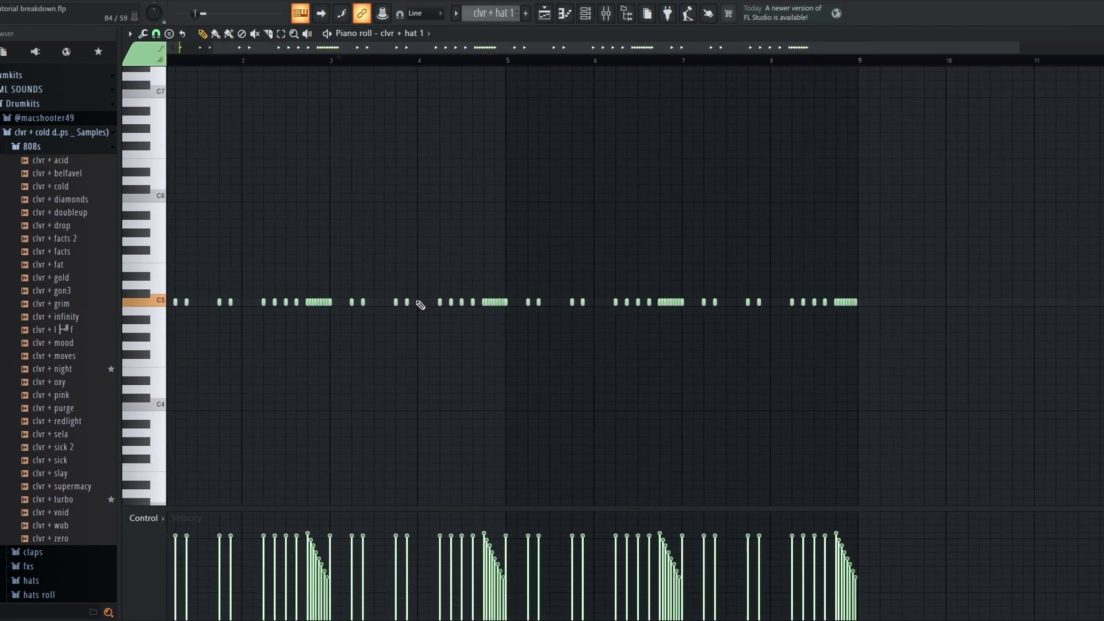
Switch to the clvr + best clap pattern in the piano roll and play its notes.
key("KP_Add")
scroll(108, 135, "up", 4)
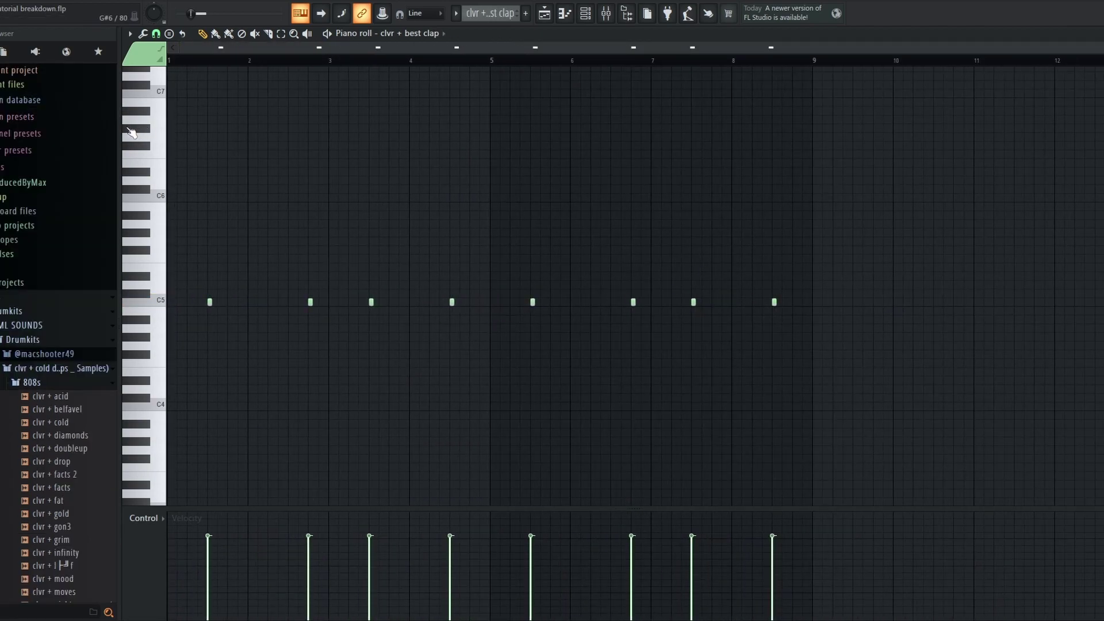
scroll(131, 134, "up", 3)
scroll(131, 134, "down", 3)
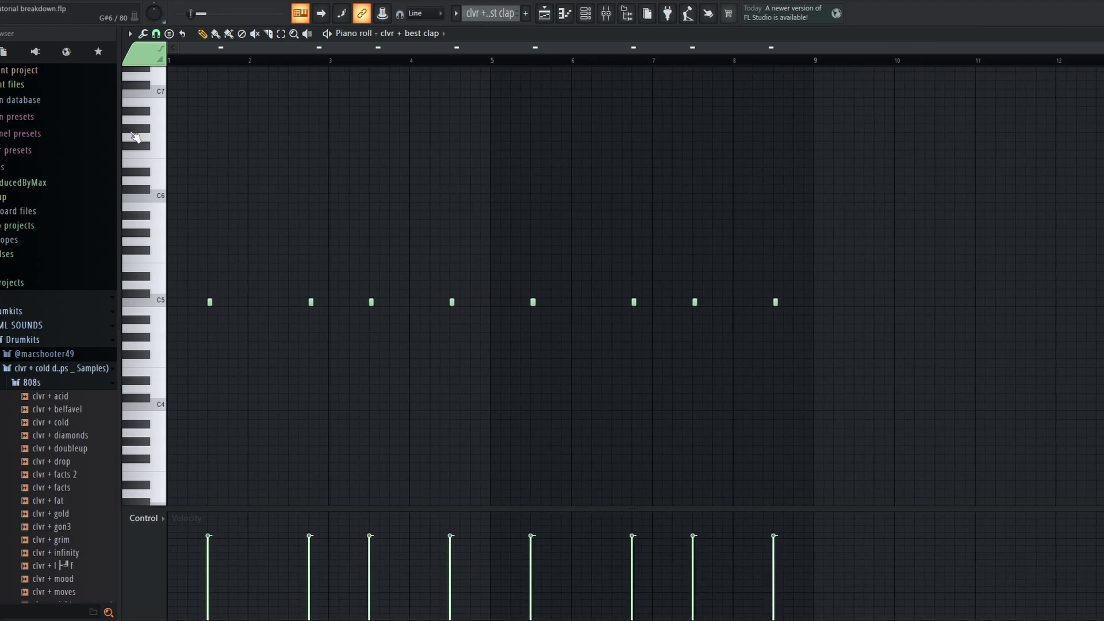
key("space")
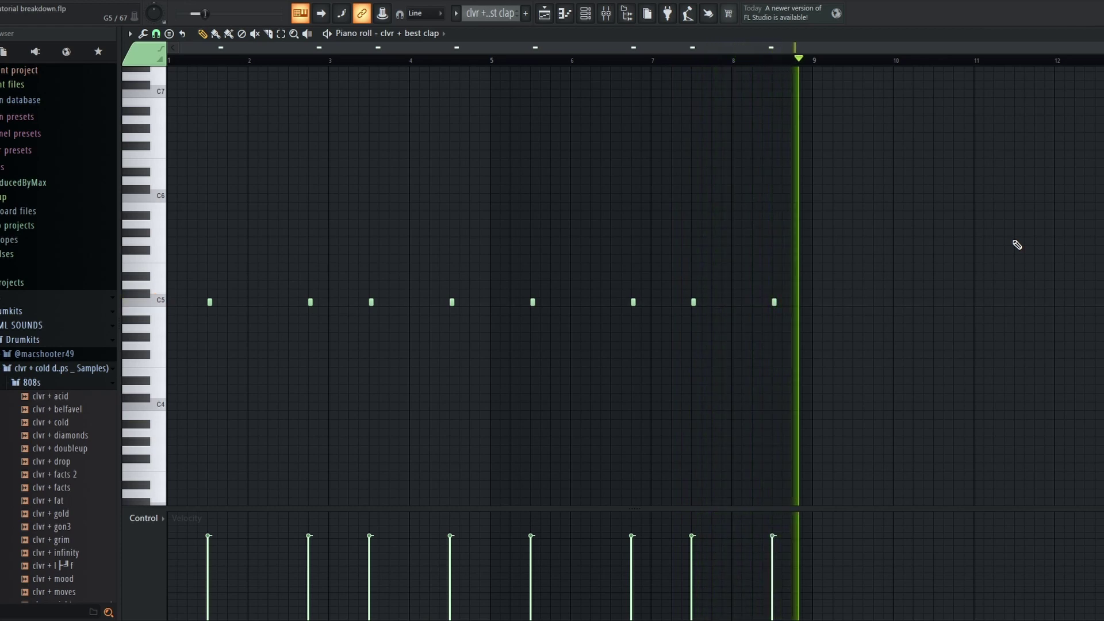
key("space")
Try an extra clap midway through bar 2, play the pattern with it, remove it and check the original clap placement.
scroll(173, 313, "up", 5)
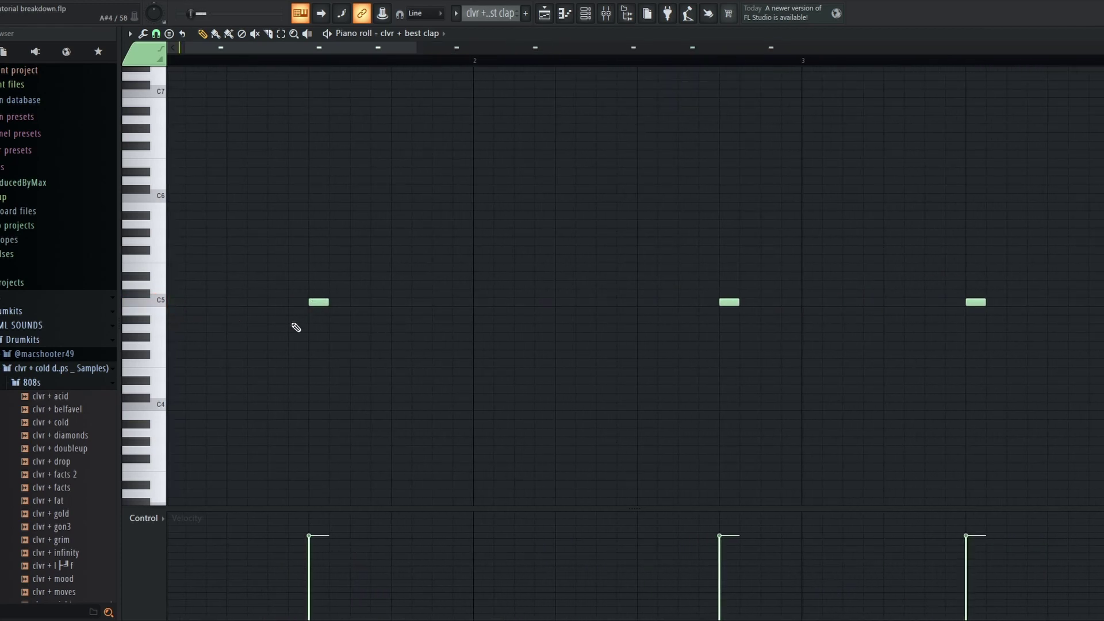
scroll(296, 327, "down", 5)
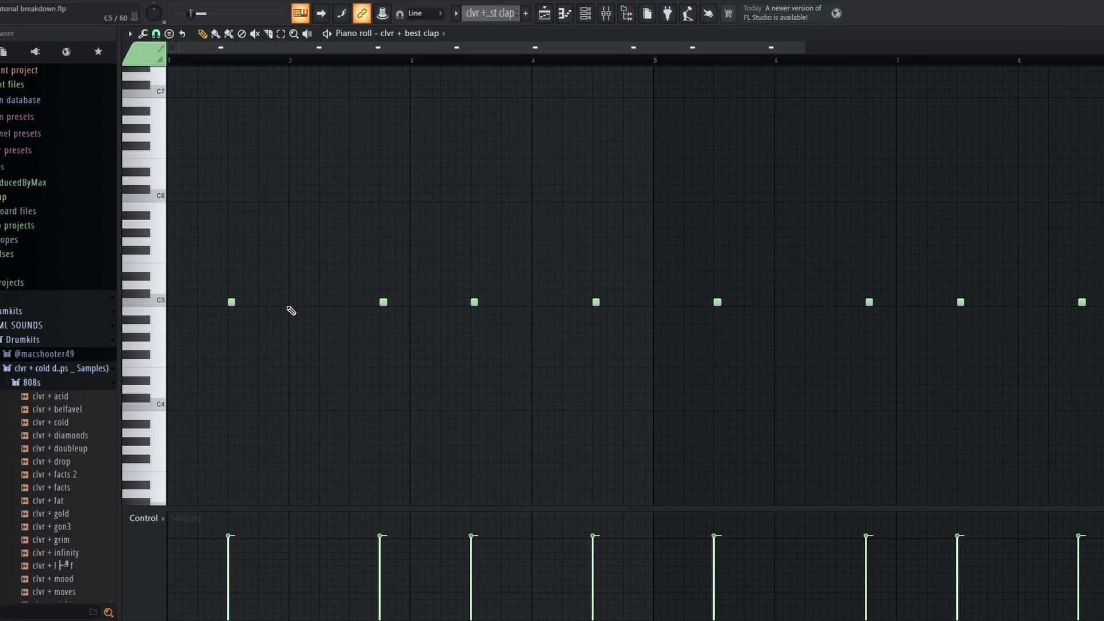
scroll(291, 311, "up", 4)
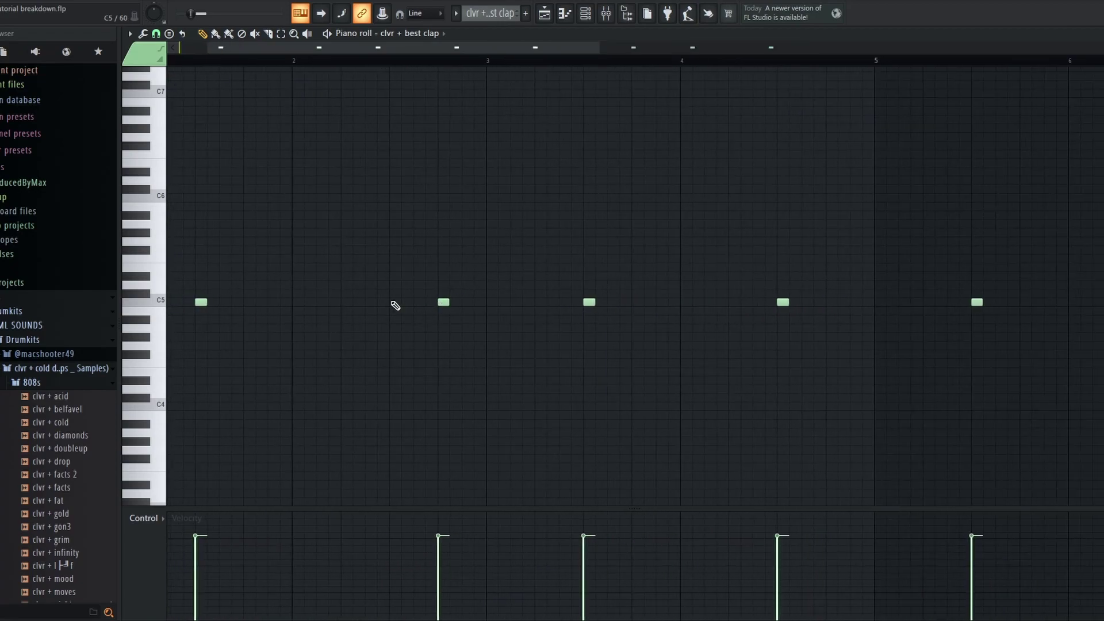
scroll(368, 345, "down", 6)
key("space")
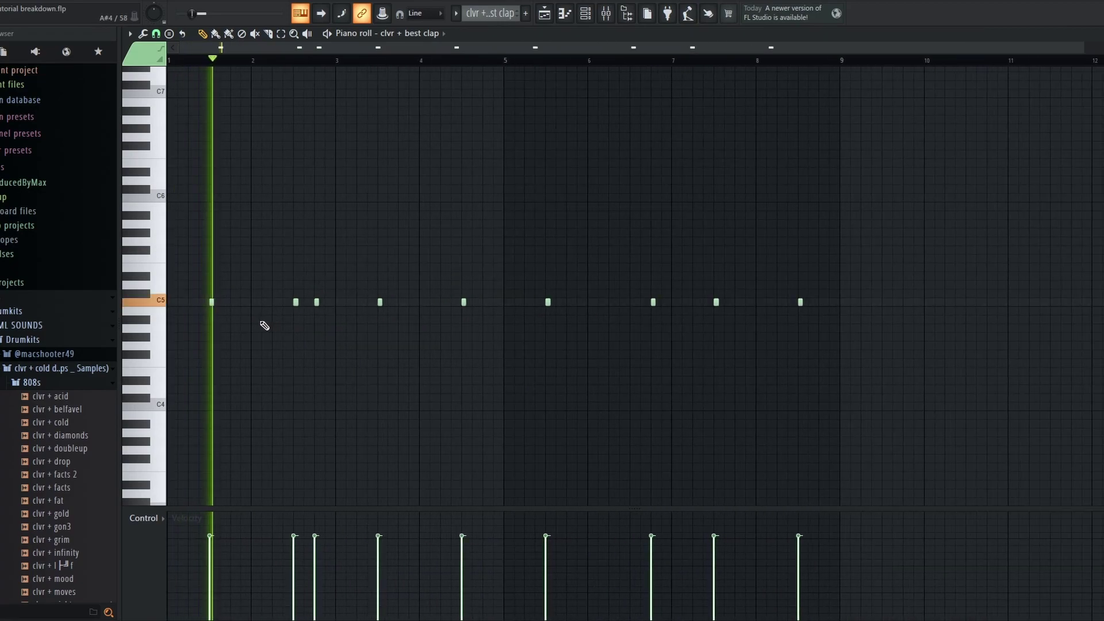
scroll(276, 333, "up", 2)
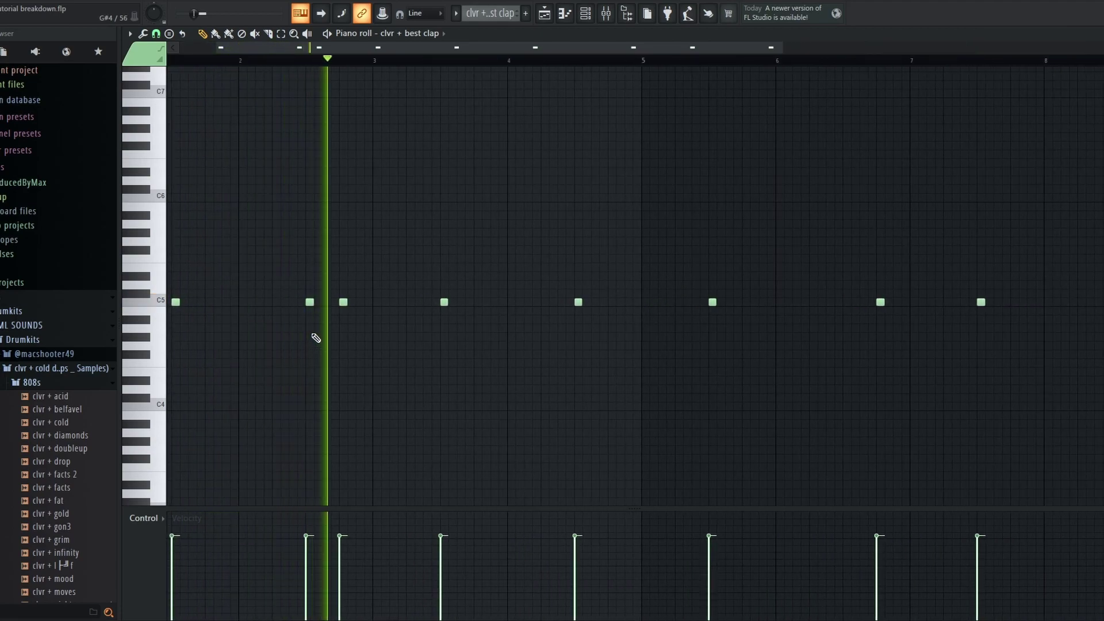
scroll(346, 172, "up", 3)
scroll(353, 129, "down", 5)
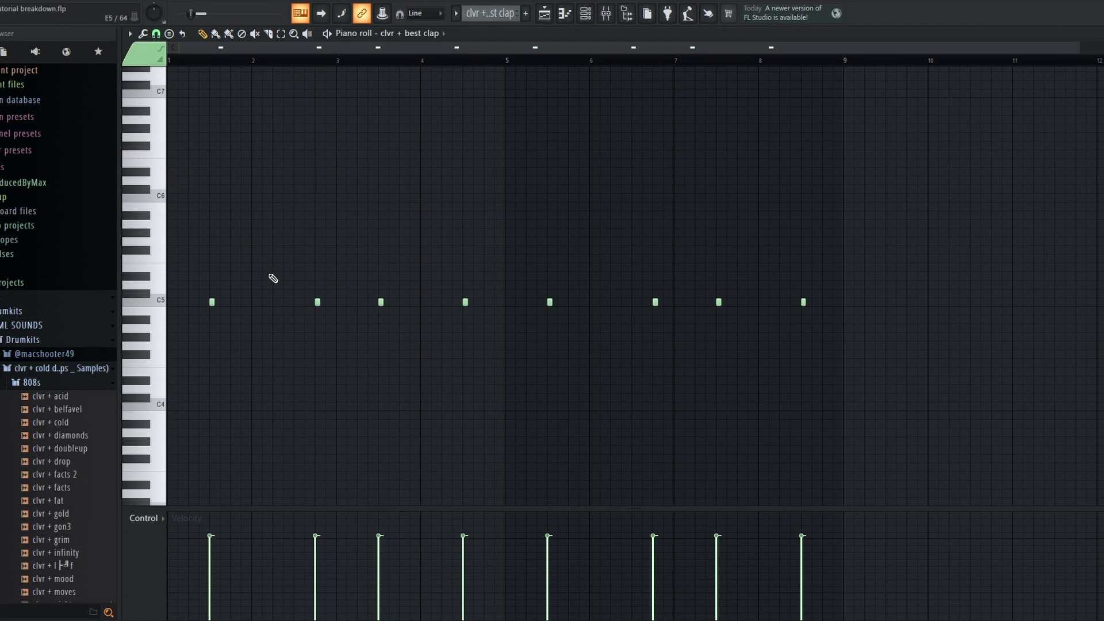
scroll(272, 306, "up", 5)
scroll(352, 302, "down", 2)
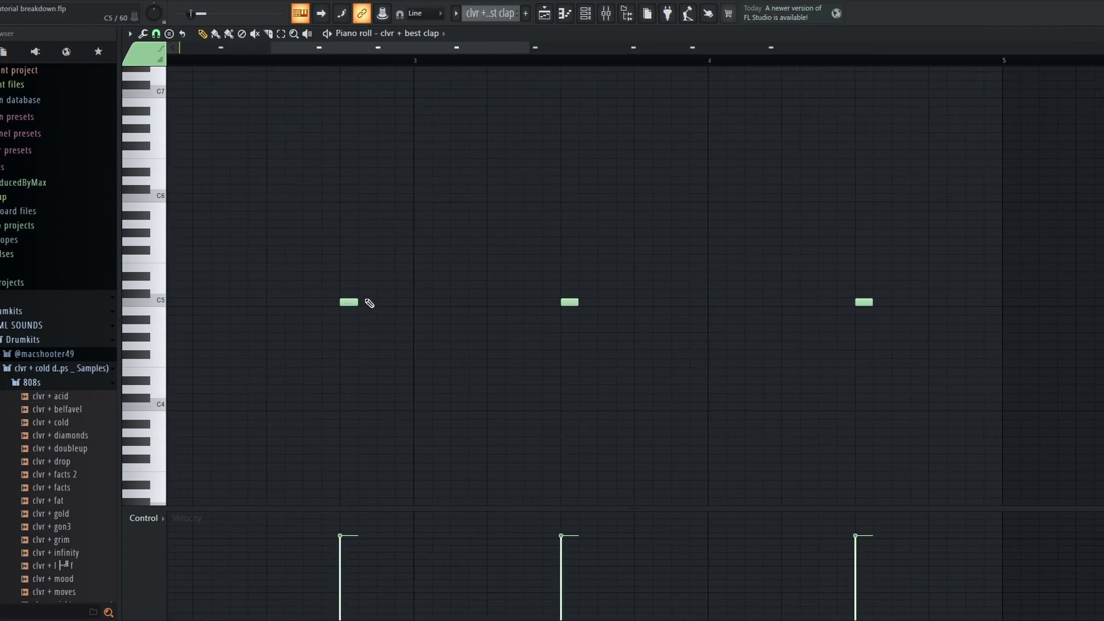
scroll(368, 308, "down", 5)
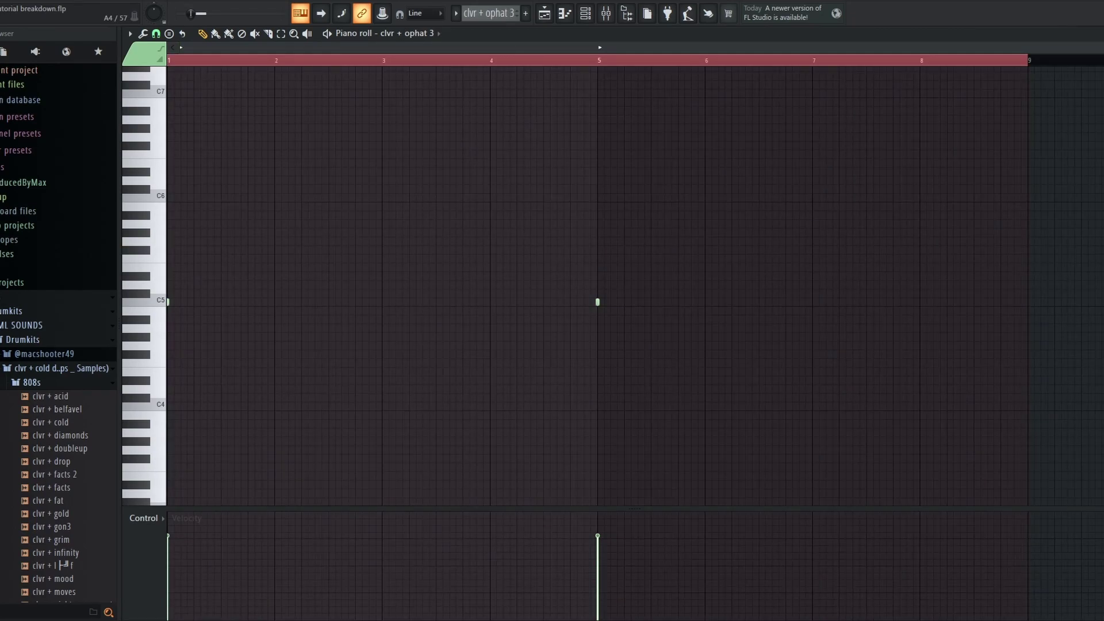
Play the clvr + ophat 3 pattern and return to the playlist.
key("space")
key("F5")
scroll(418, 165, "down", 1)
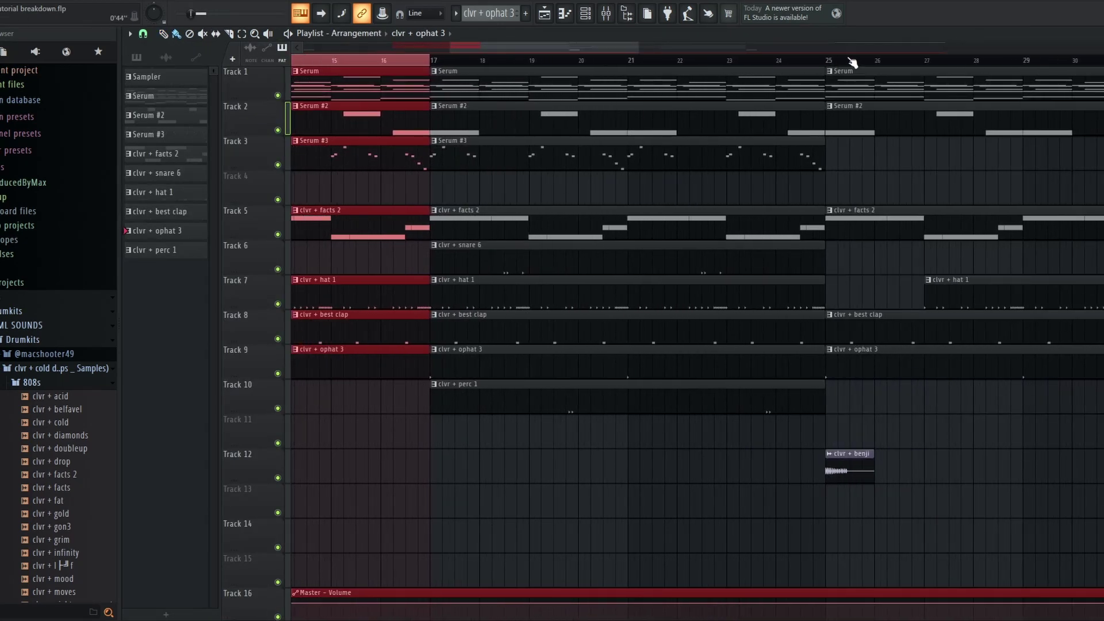
Select bars 17 to 25 of the arrangement, open the clvr + snare 6 pattern from Track 6 and play its notes.
left_click_drag(788, 69, 435, 92)
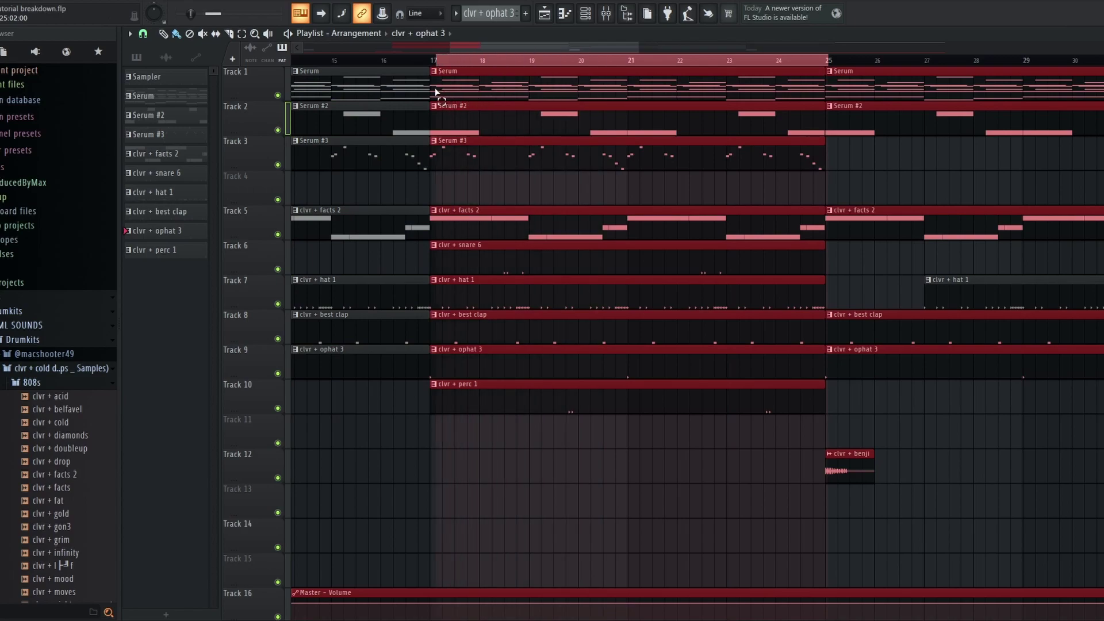
double_click(498, 260)
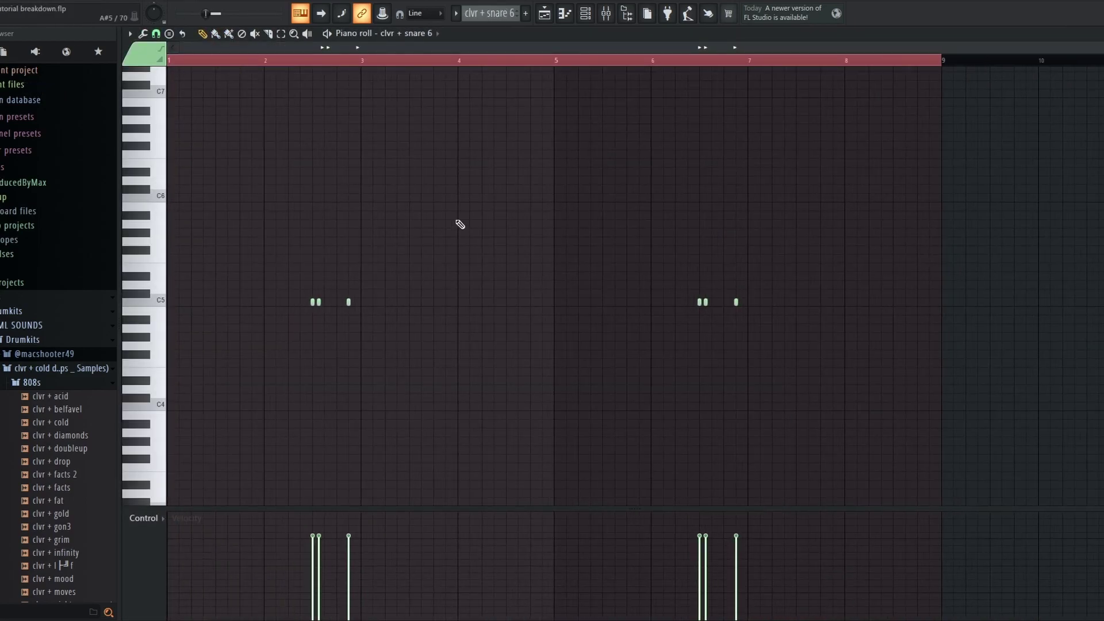
scroll(959, 234, "up", 4)
key("space")
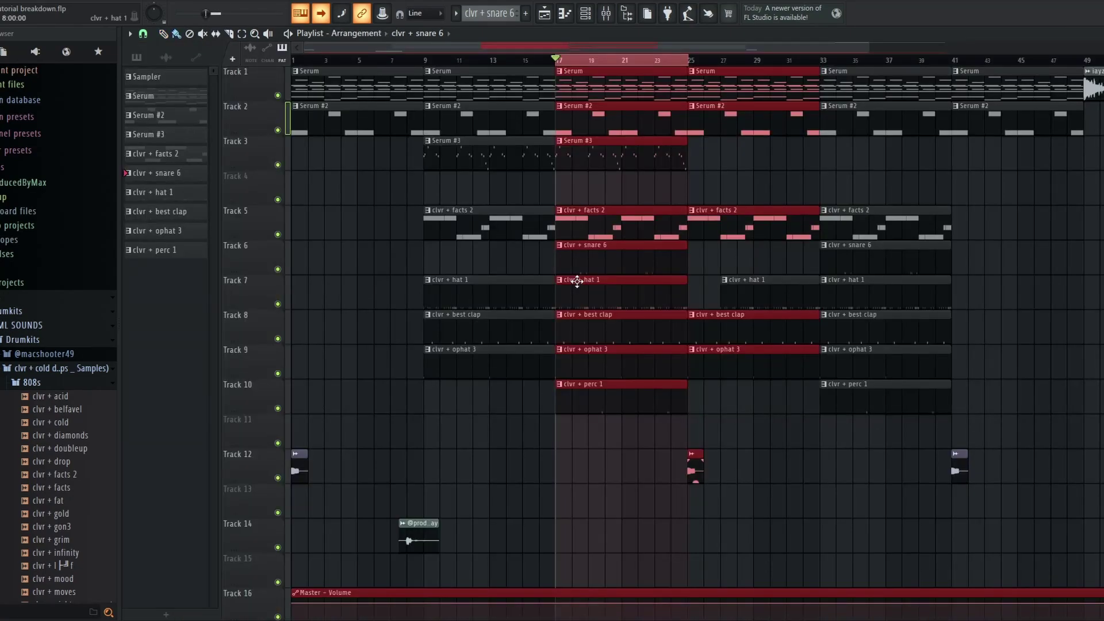
Open the clvr + perc 1 pattern in the piano roll and play it within the selected section of the arrangement.
scroll(578, 281, "up", 4, "ctrl")
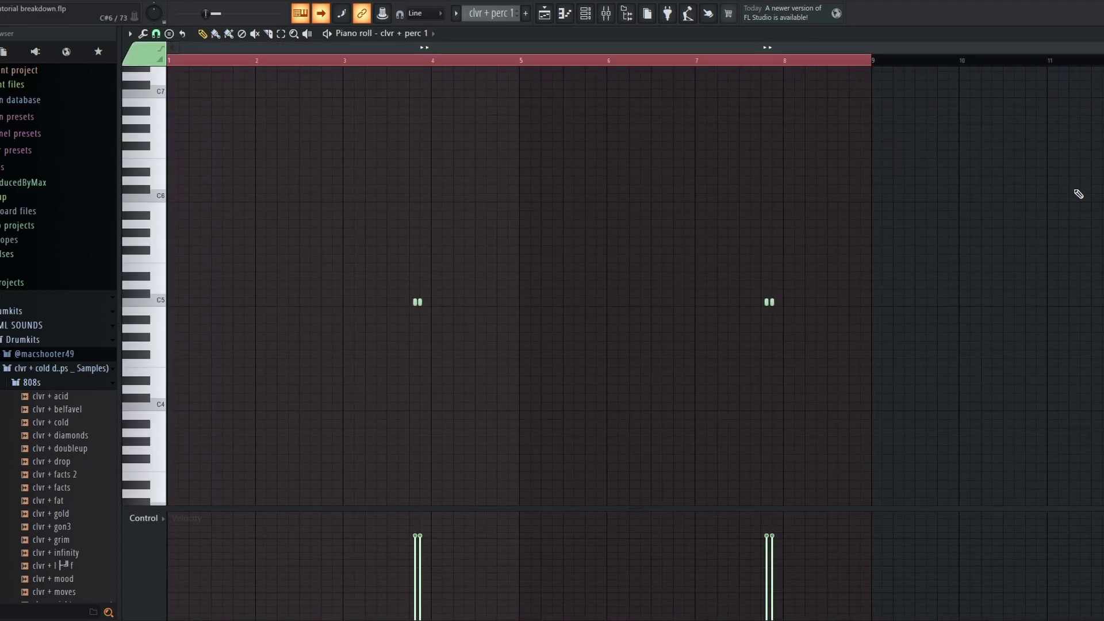
scroll(138, 186, "up", 5)
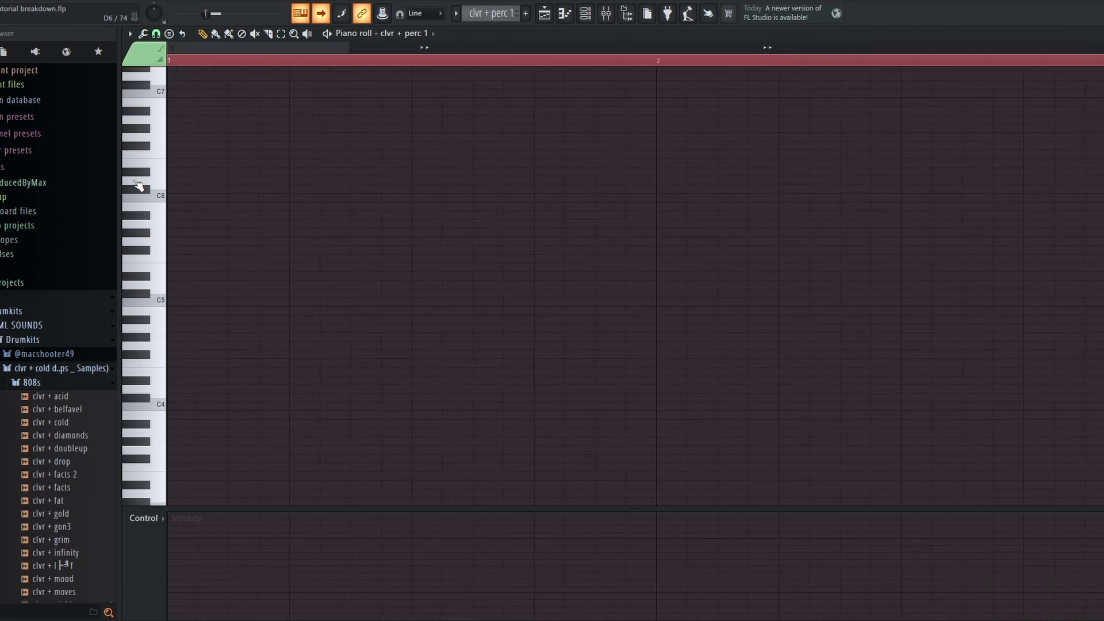
key("space")
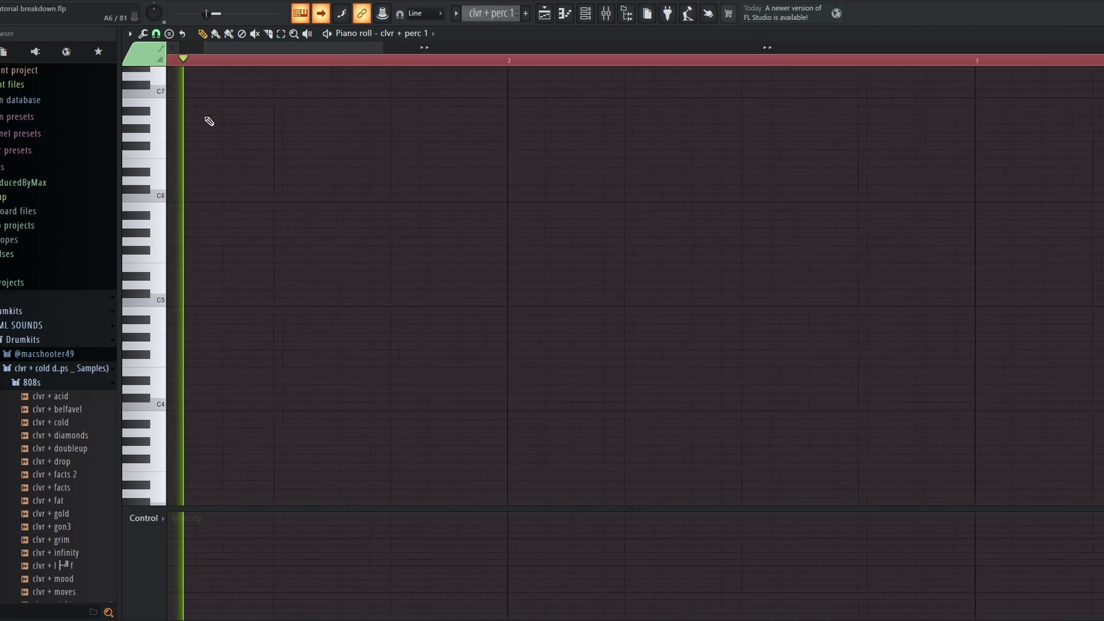